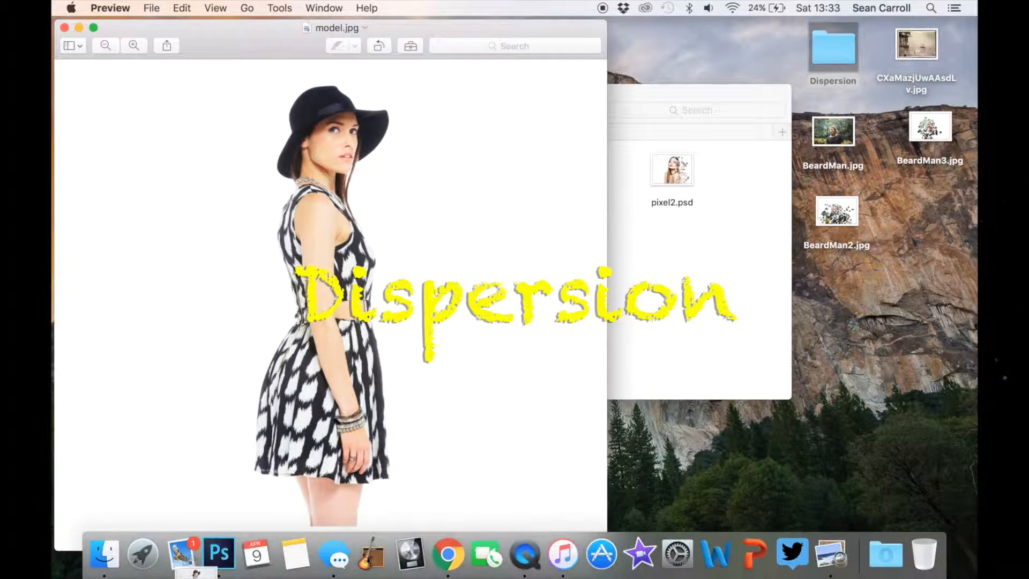
Switch to Photoshop and duplicate the Background layer of model.jpg
click(220, 555)
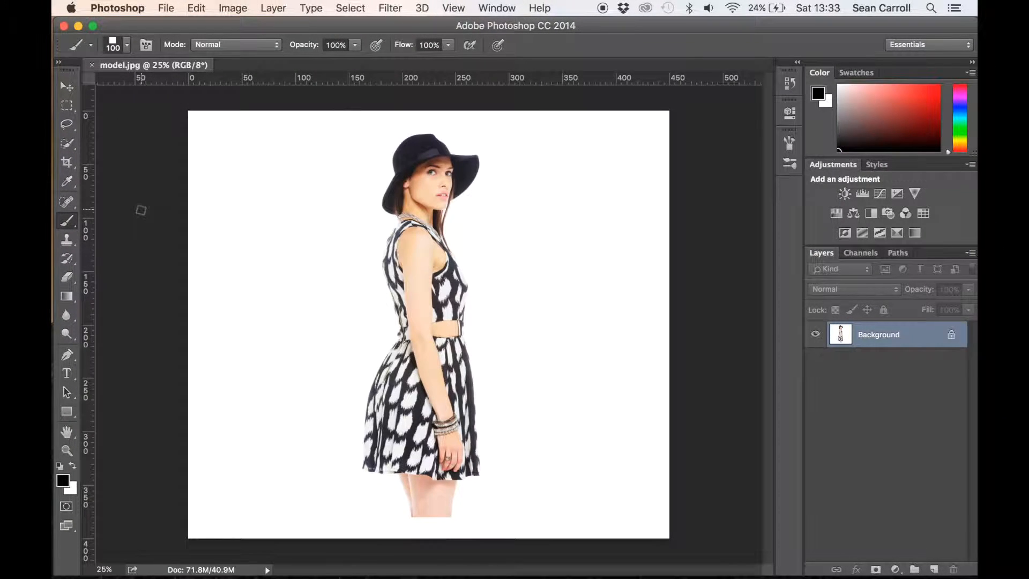
click(64, 89)
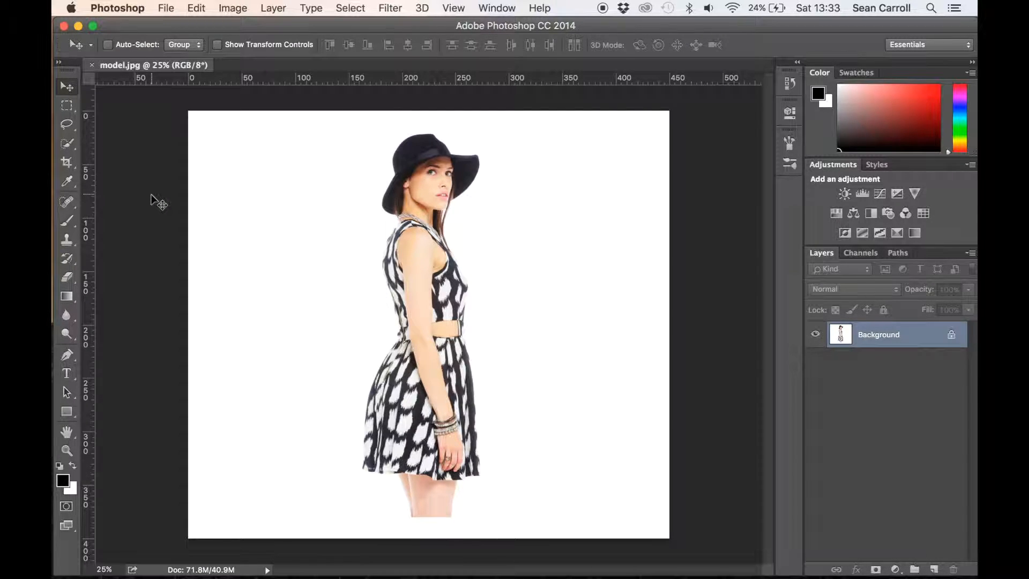
click(68, 143)
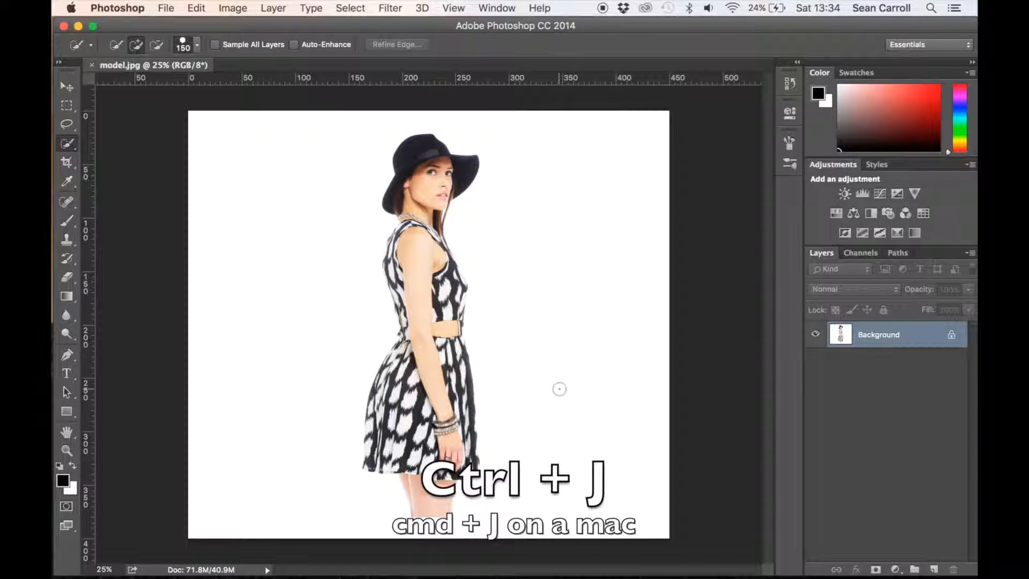
key(super+j)
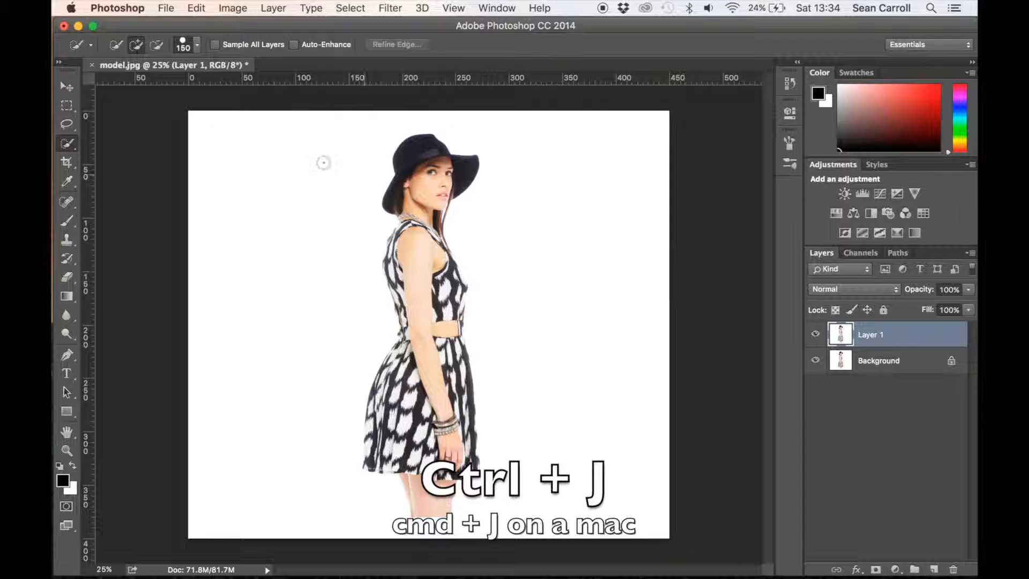
Apply Levels to the duplicated layer with a black input level of 253, turning the model into a solid black silhouette
click(230, 8)
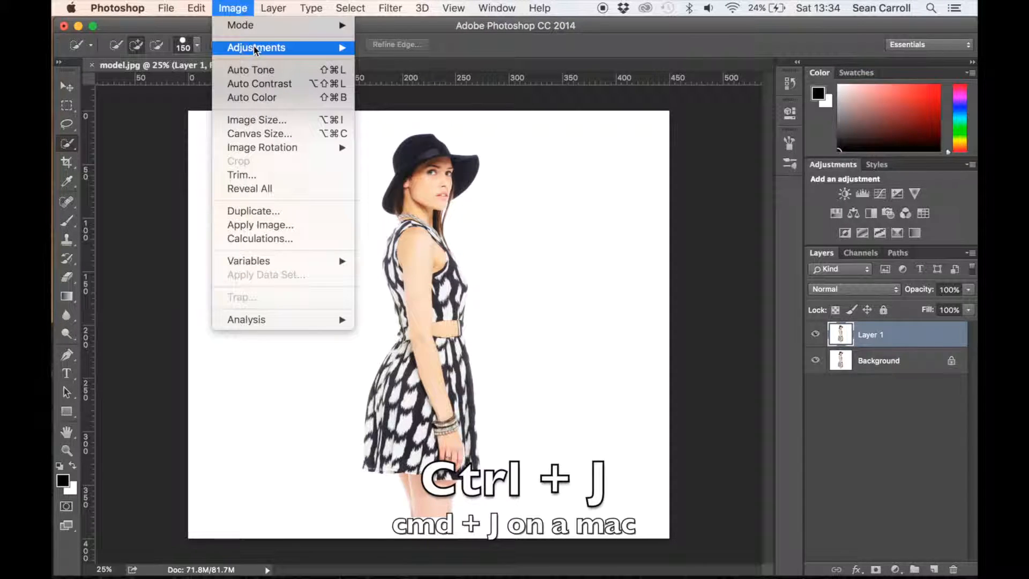
mouse_move(257, 48)
click(384, 64)
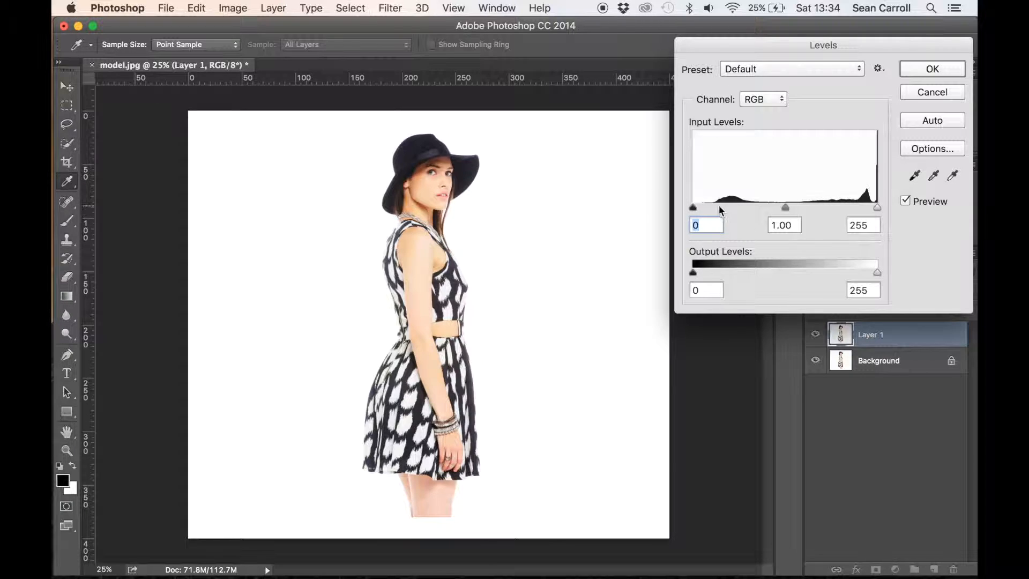
drag(693, 205, 893, 226)
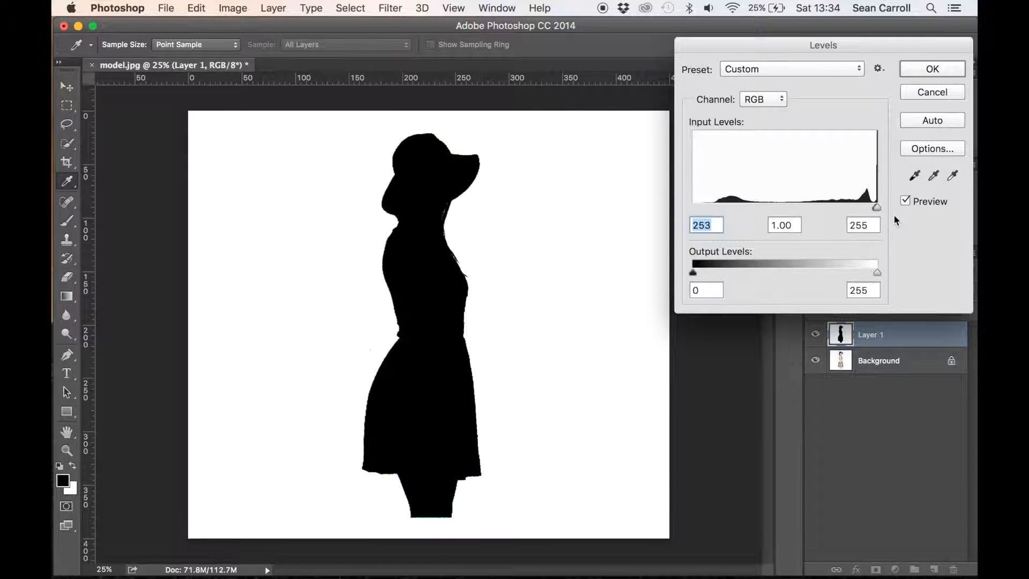
click(924, 70)
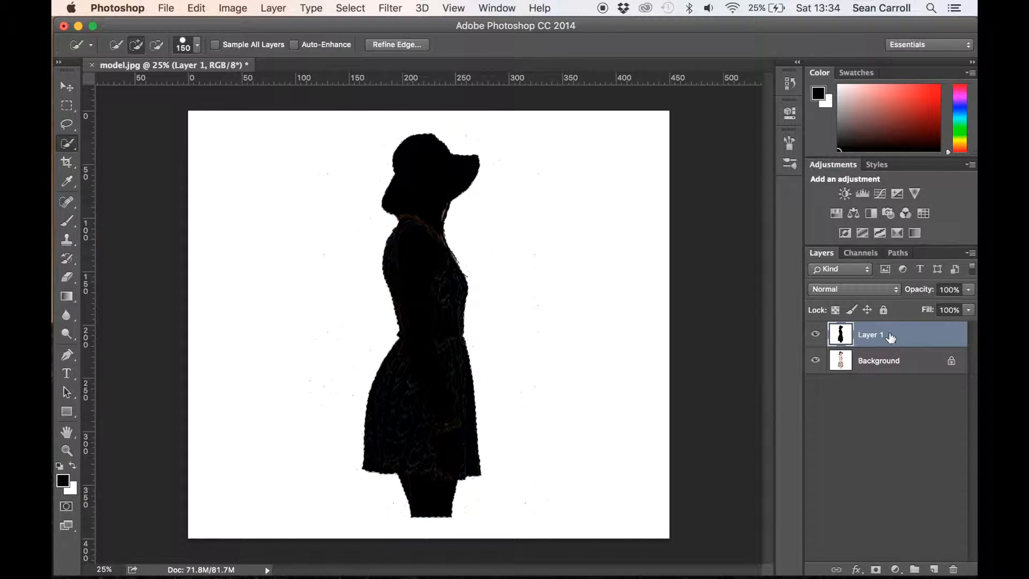
Copy the selected model from the Background to a new layer and delete the silhouette layer, Layer 1
click(870, 361)
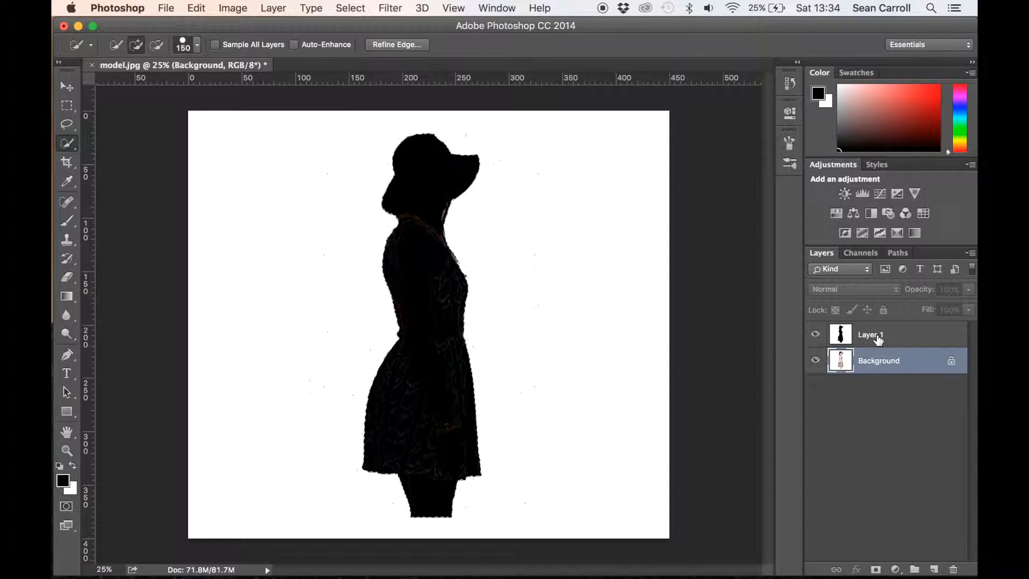
click(874, 336)
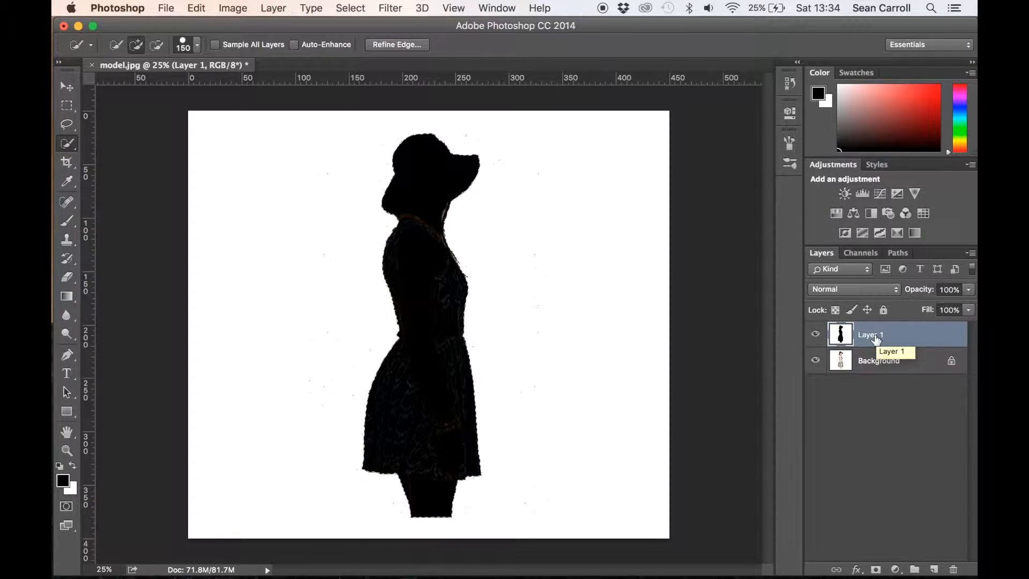
click(815, 335)
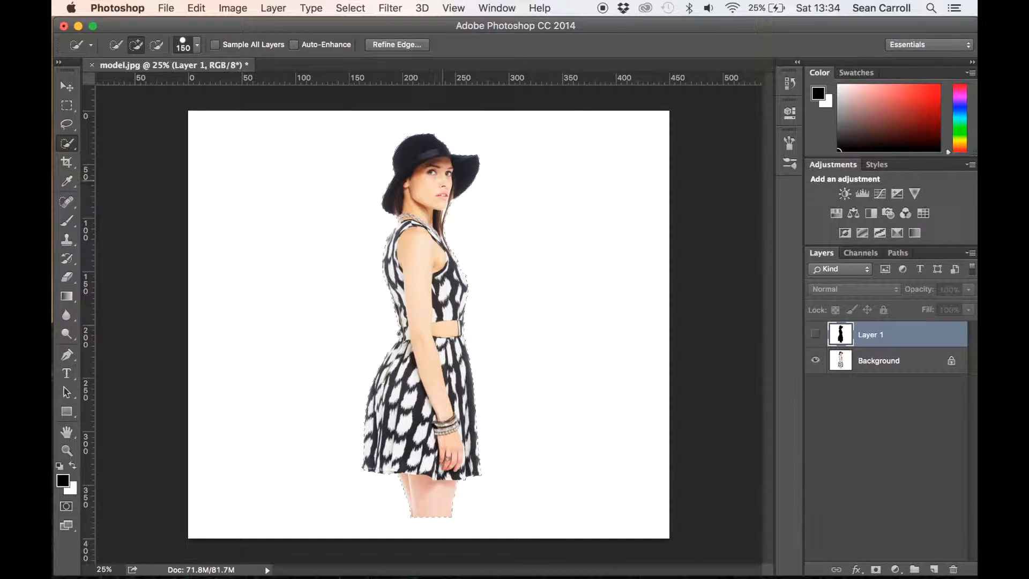
click(889, 365)
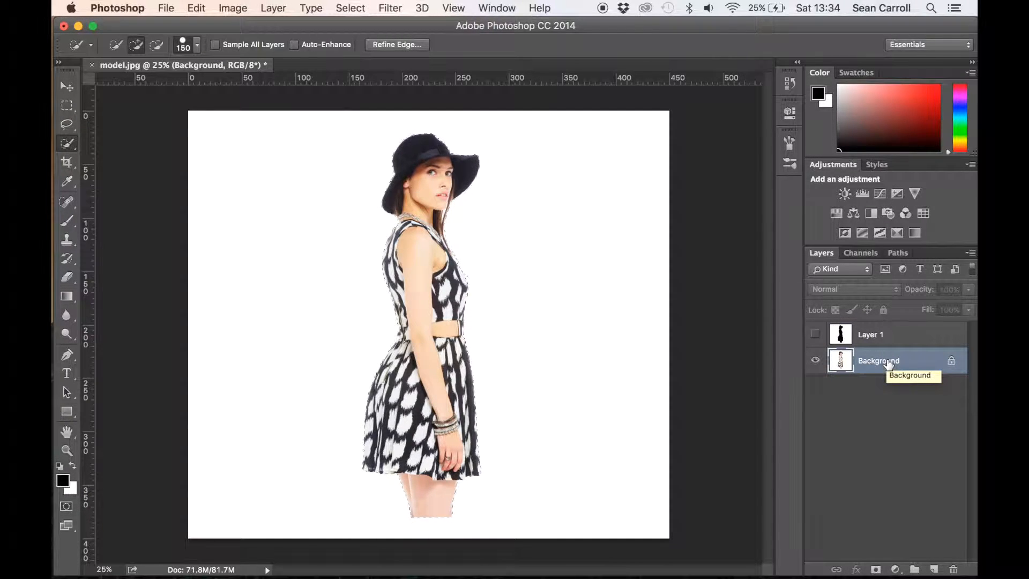
key(super+j)
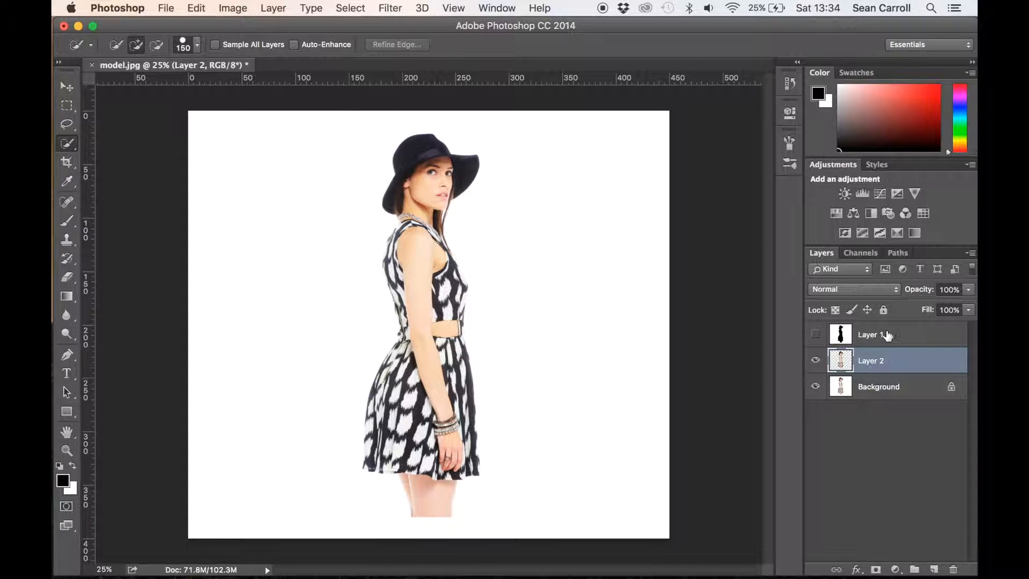
drag(889, 335, 951, 568)
Fill the Background layer with white at 100% opacity in Normal mode
click(893, 364)
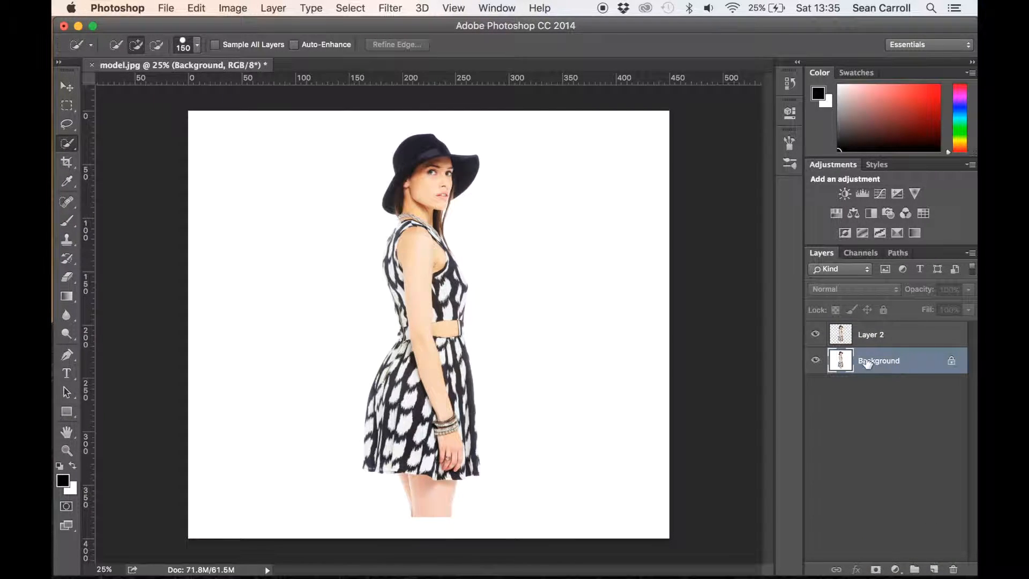
click(194, 8)
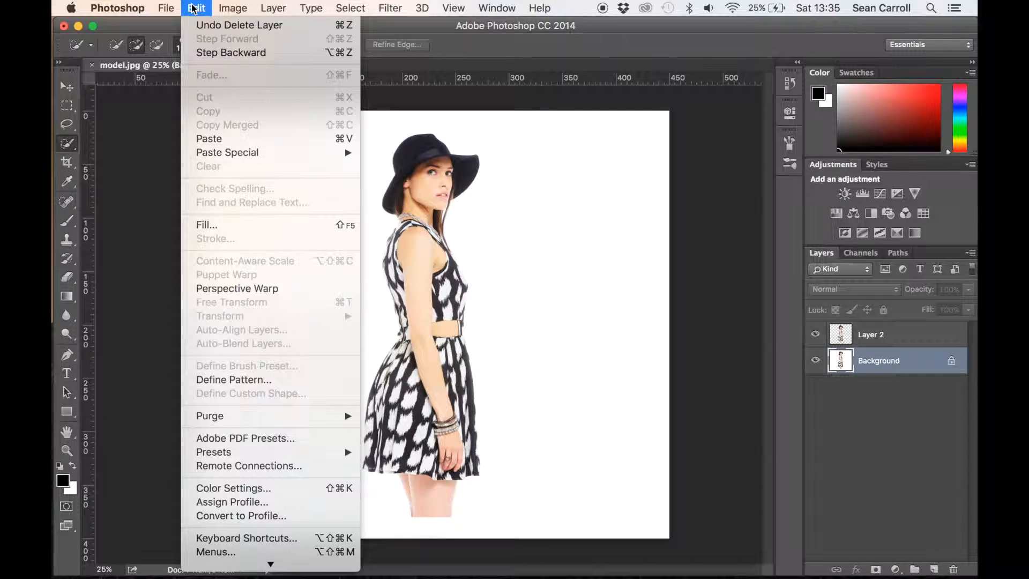
click(243, 231)
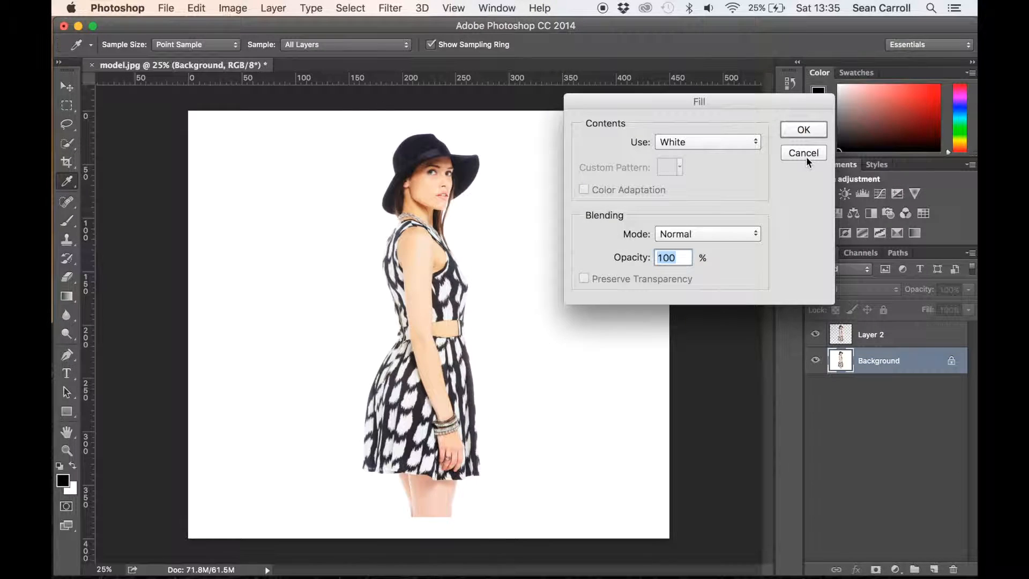
click(755, 141)
click(712, 143)
click(806, 130)
key(w)
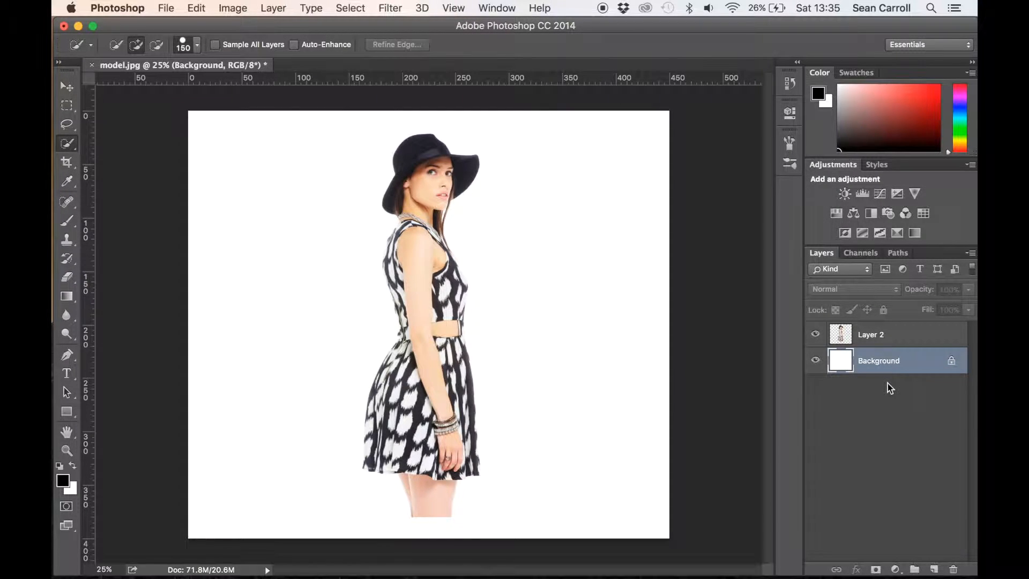
Move the cut-out model on Layer 2 to the right and down until her legs reach the canvas's lower edge
click(885, 338)
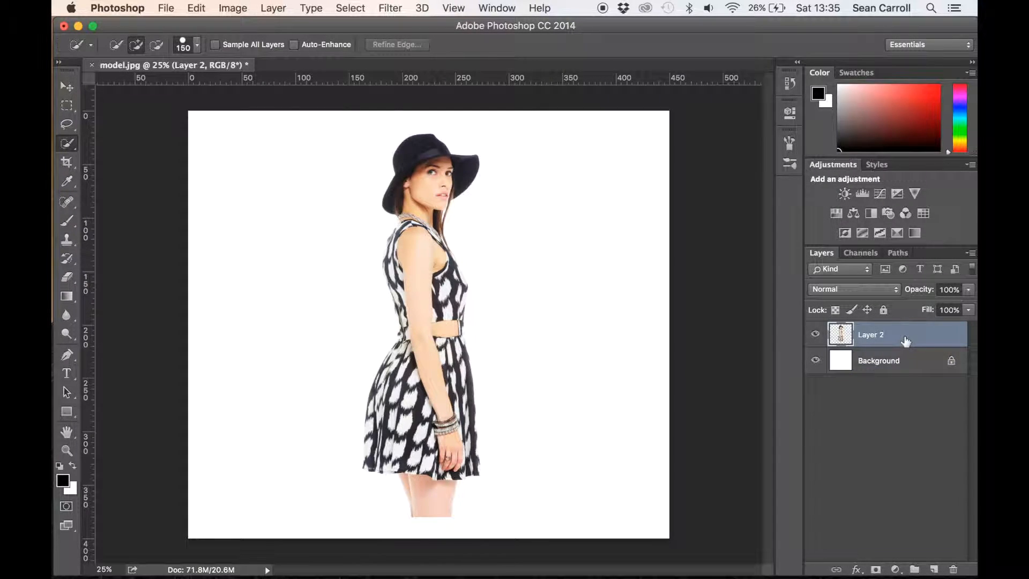
click(66, 88)
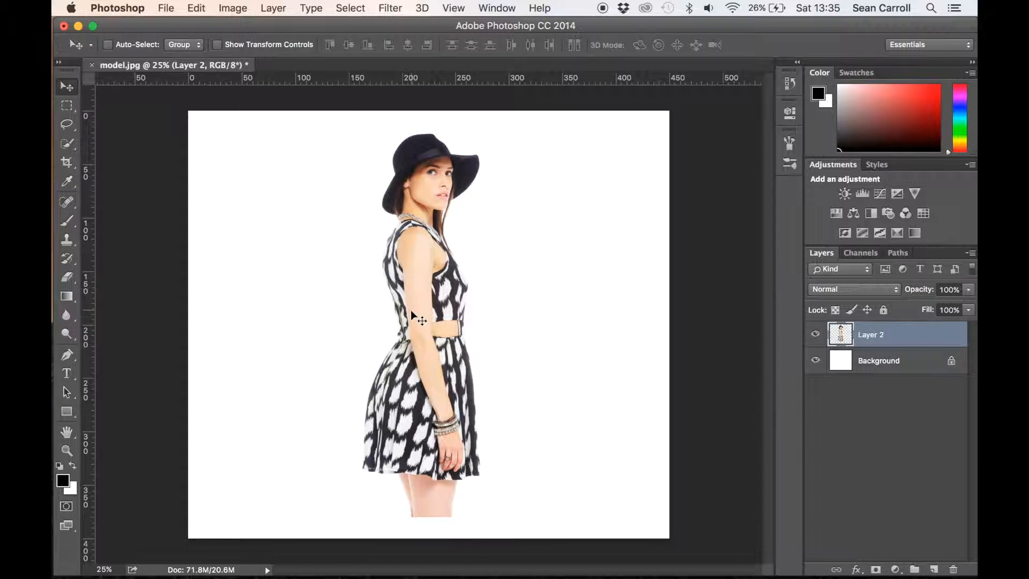
drag(422, 290, 498, 307)
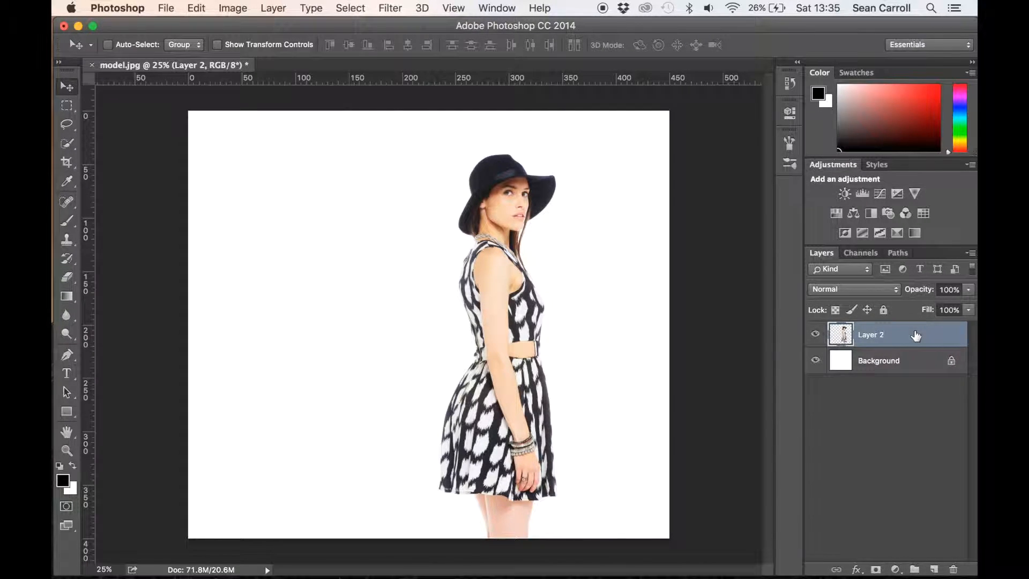
Duplicate Layer 2 and stretch the copy horizontally with Free Transform to about twice its width, extending it on both sides
key(super+j)
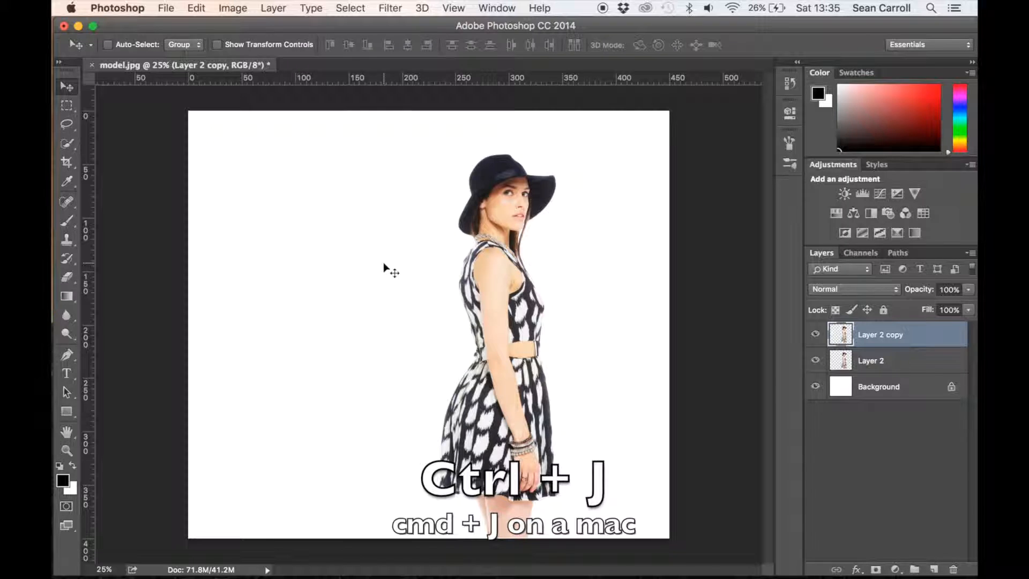
key(super+t)
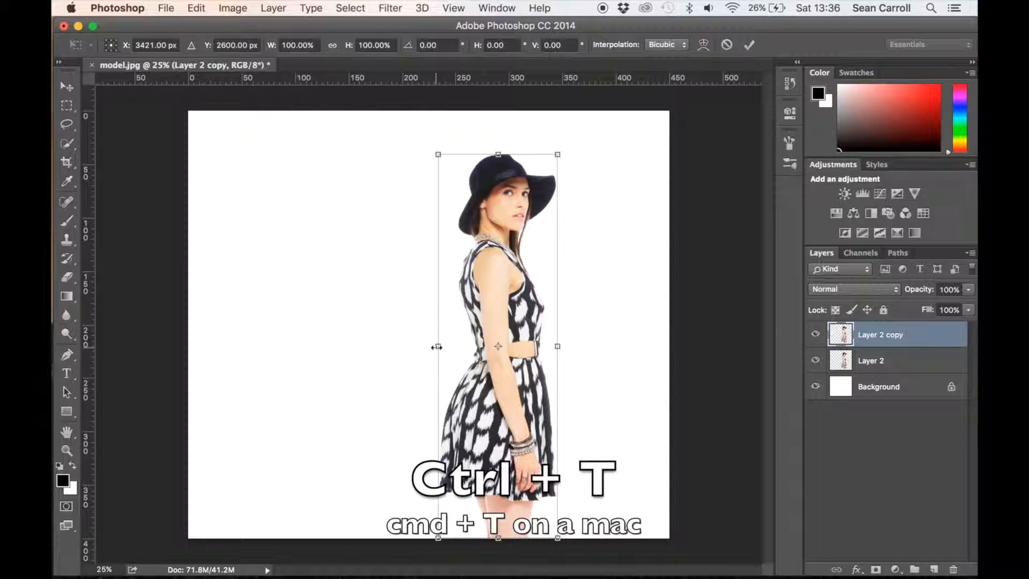
drag(437, 347, 408, 346)
drag(555, 346, 618, 346)
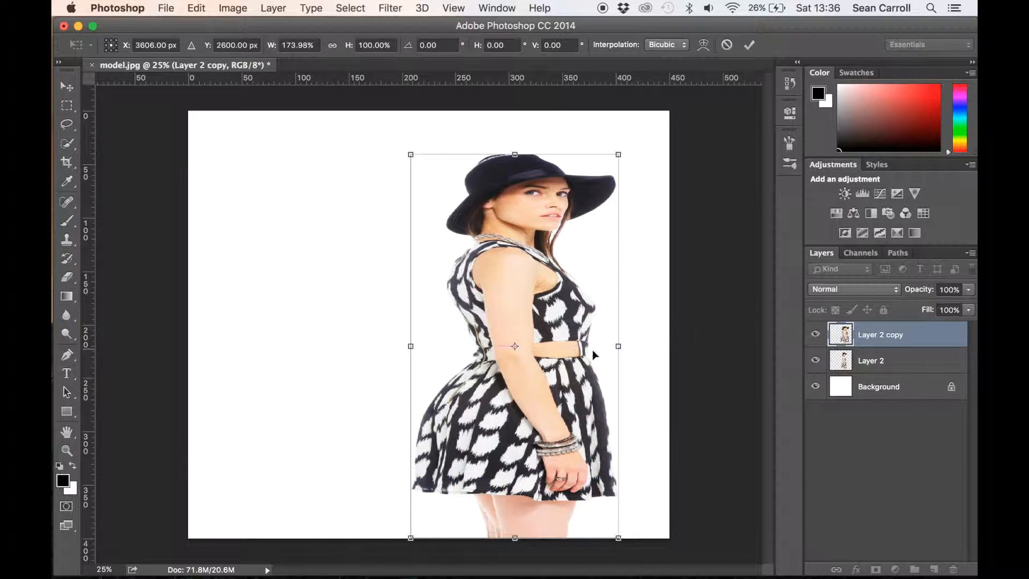
drag(410, 346, 362, 344)
key(Return)
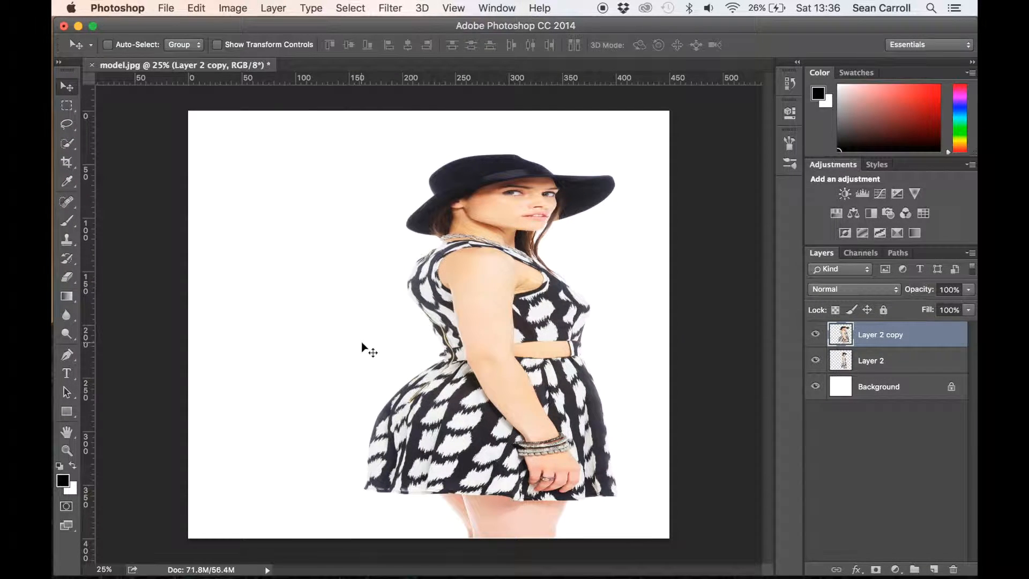
Liquify the stretched copy with an 800 brush, pushing the model's back, waist and hat crown outward
click(390, 7)
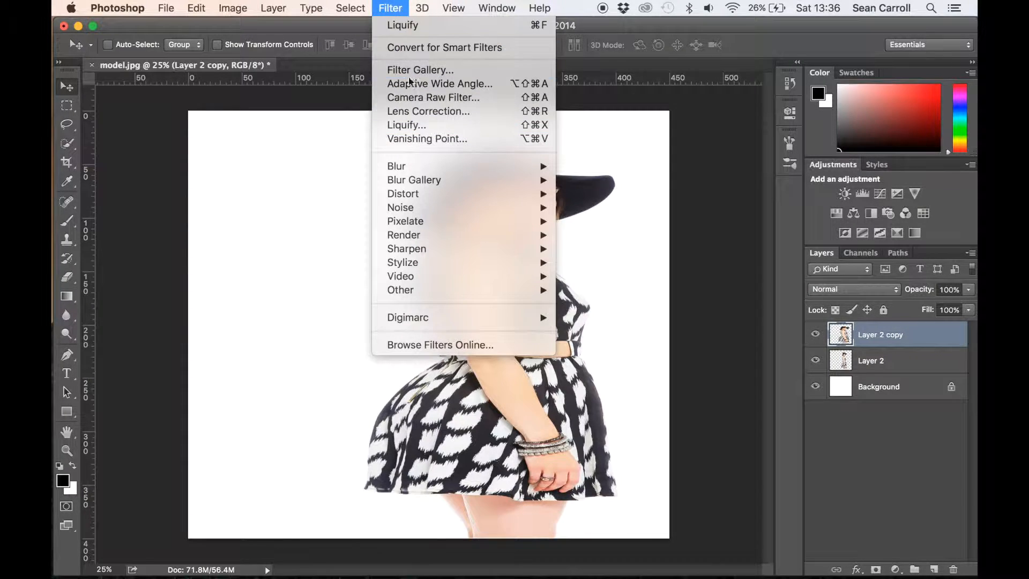
click(416, 126)
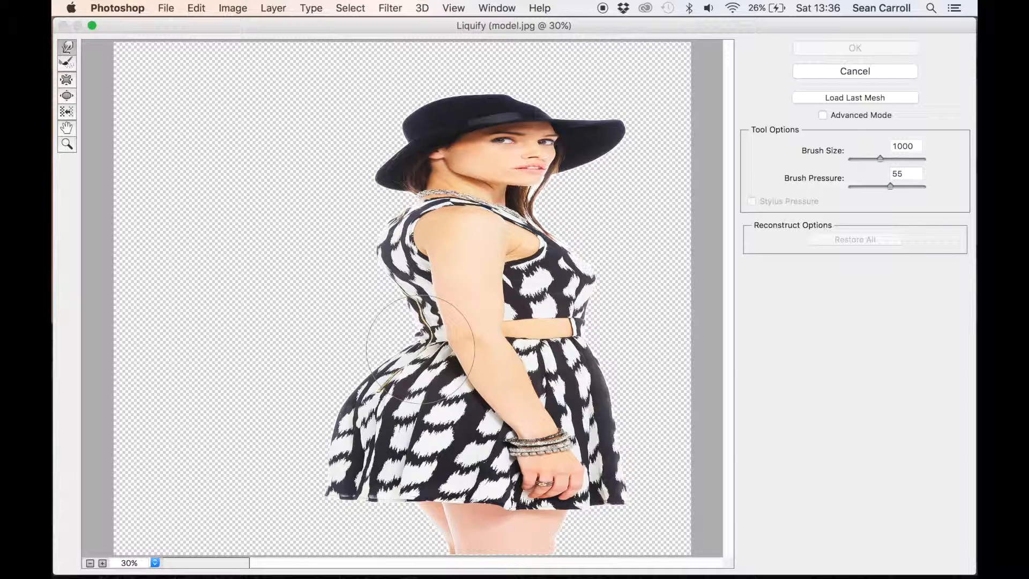
key(bracketleft)
key(bracketleft)
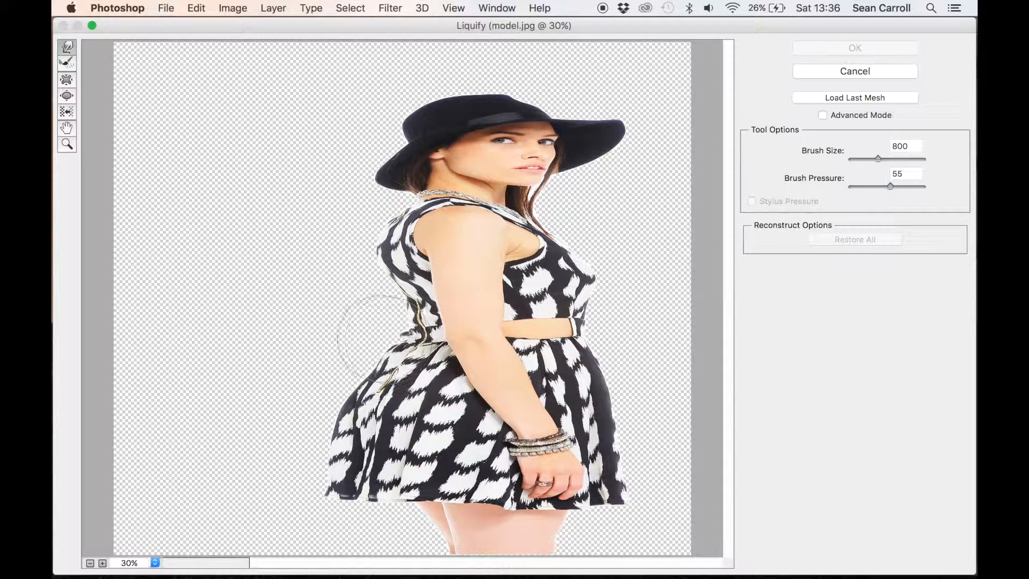
mouse_move(368, 332)
mouse_down()
mouse_move(404, 315)
mouse_move(356, 308)
mouse_move(410, 286)
mouse_move(360, 286)
mouse_move(398, 328)
mouse_move(353, 329)
mouse_move(396, 350)
mouse_move(332, 355)
mouse_move(418, 322)
mouse_move(372, 324)
mouse_move(407, 260)
mouse_move(359, 259)
mouse_move(422, 231)
mouse_move(405, 238)
mouse_move(370, 217)
mouse_move(431, 174)
mouse_move(427, 164)
mouse_move(393, 165)
mouse_move(437, 106)
mouse_move(395, 78)
mouse_move(480, 98)
mouse_move(465, 72)
mouse_move(436, 103)
mouse_move(421, 80)
mouse_move(498, 83)
mouse_up()
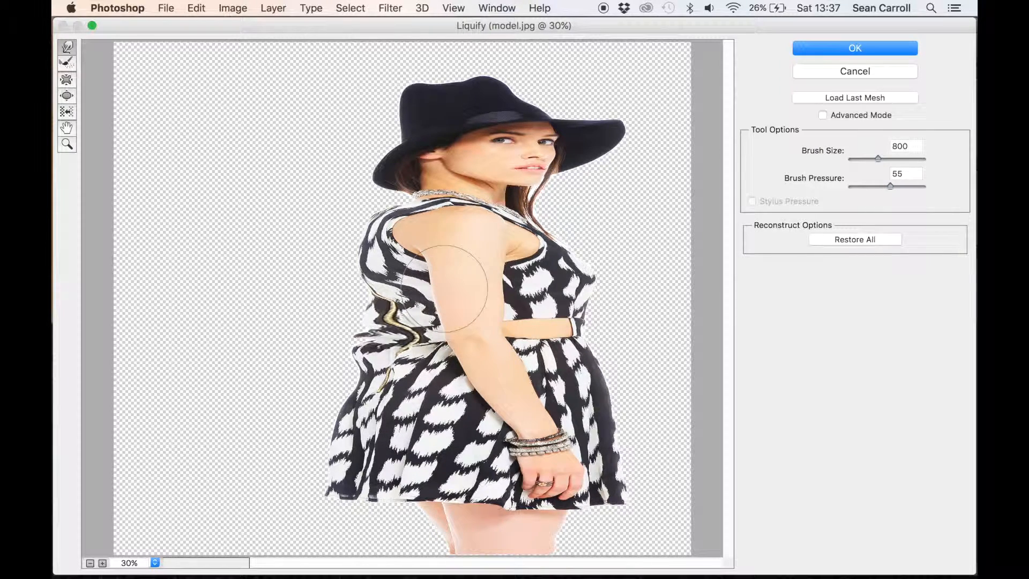
click(831, 43)
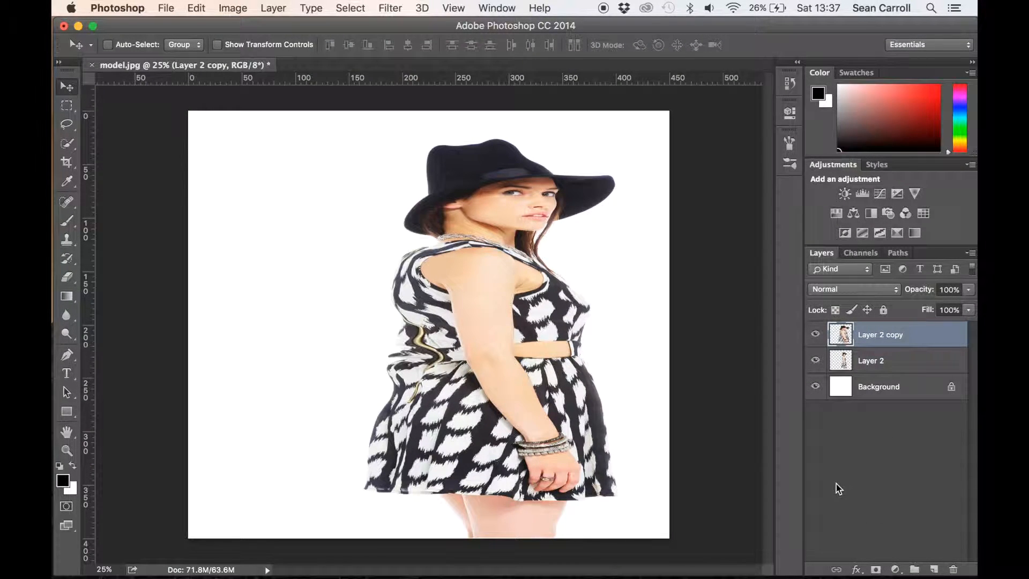
Add a layer mask to Layer 2 copy, invert it to black, and move Layer 2 above that copy
click(876, 569)
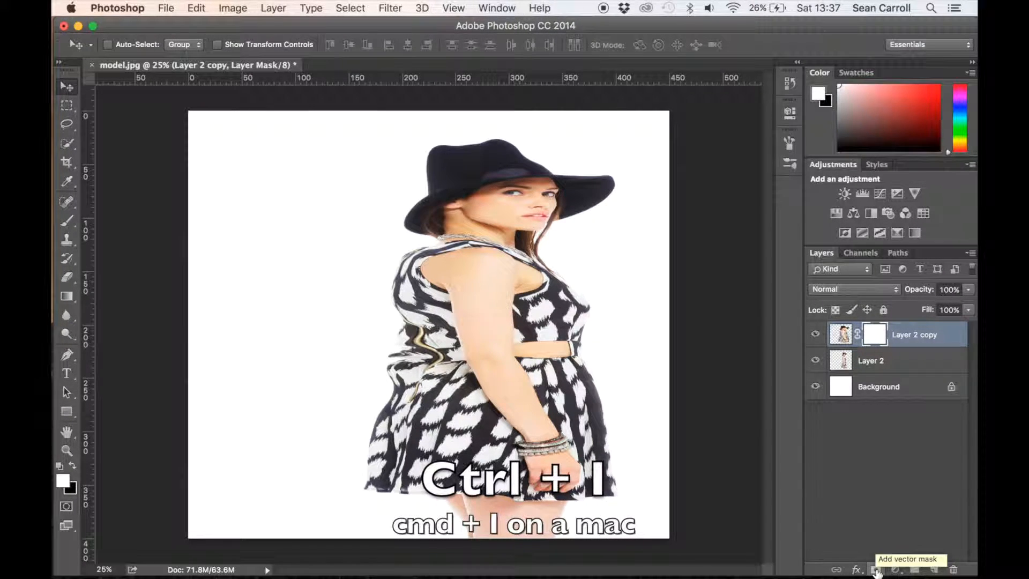
key(super+i)
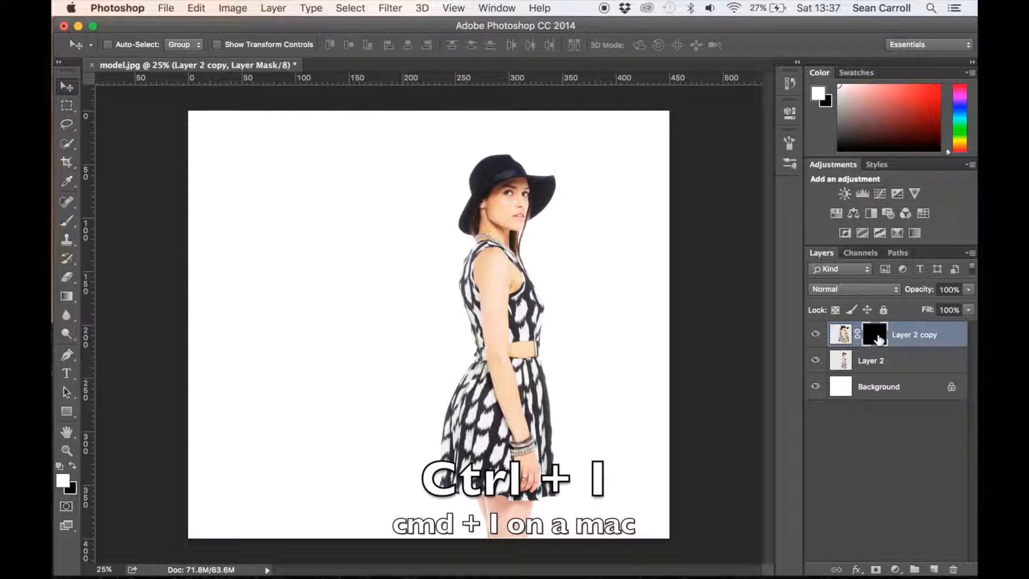
key(super+i)
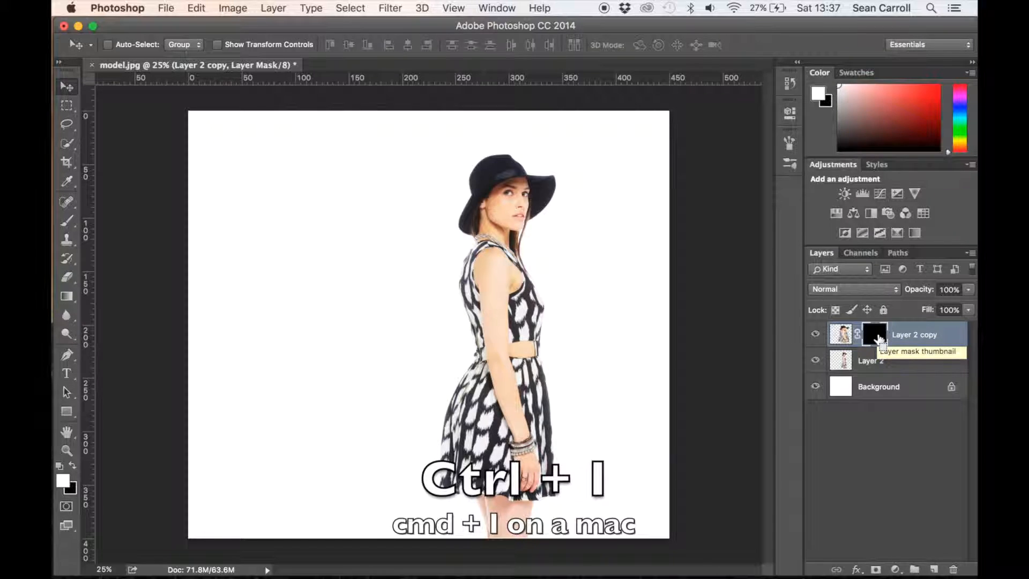
key(super+i)
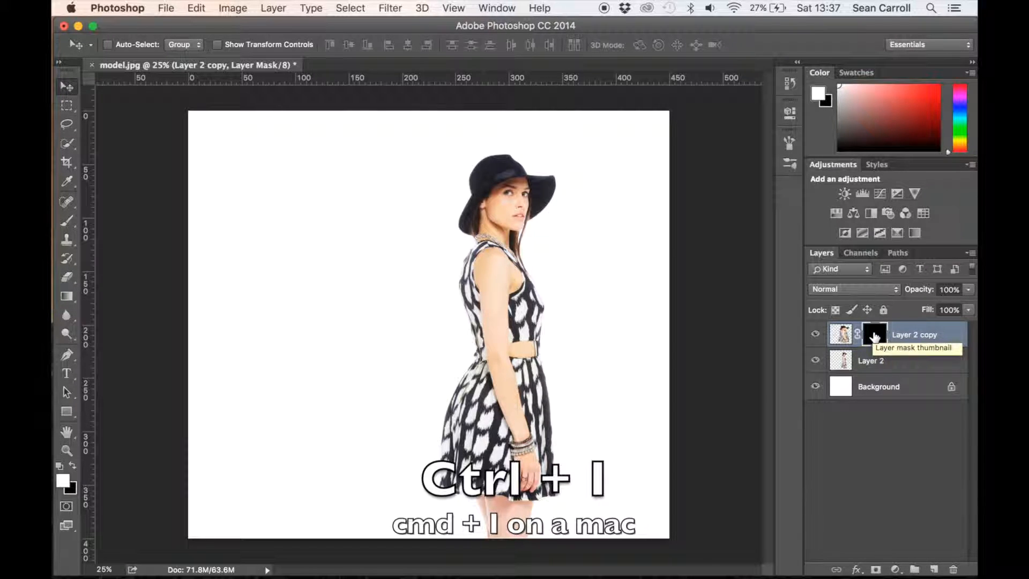
click(895, 363)
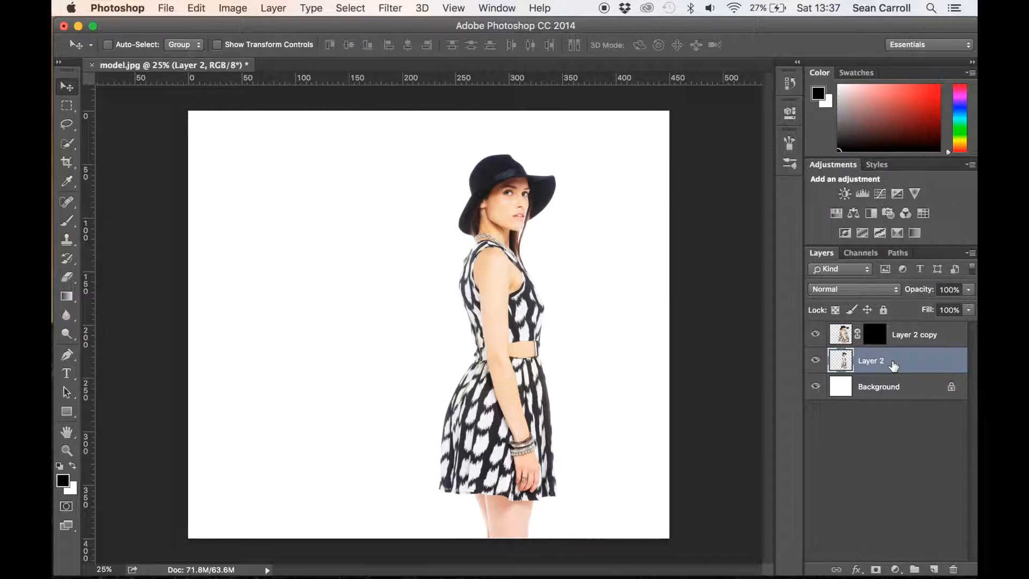
drag(893, 365, 897, 335)
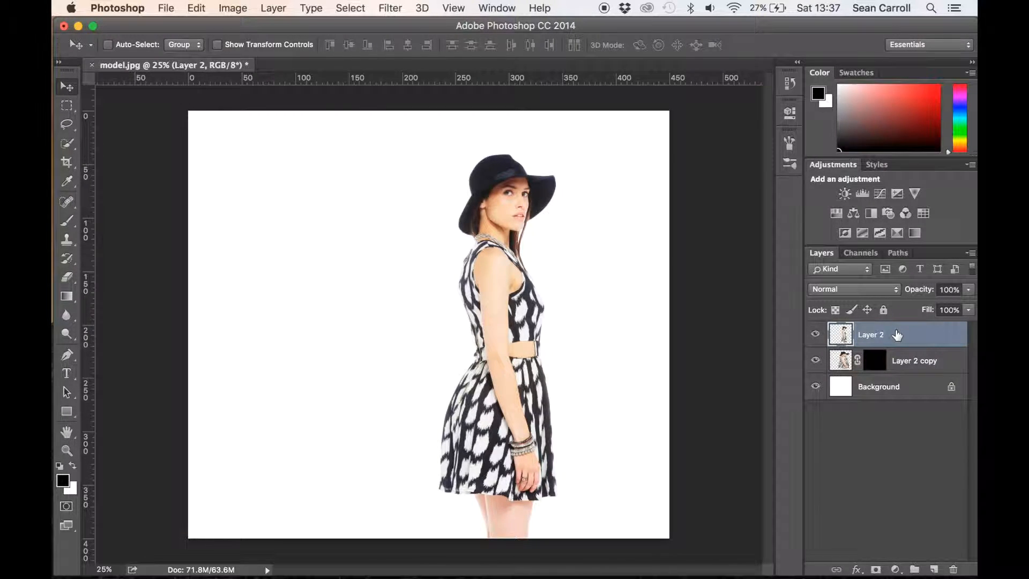
Add a layer mask to Layer 2 and choose the 18 px square tip for the Brush tool
click(875, 570)
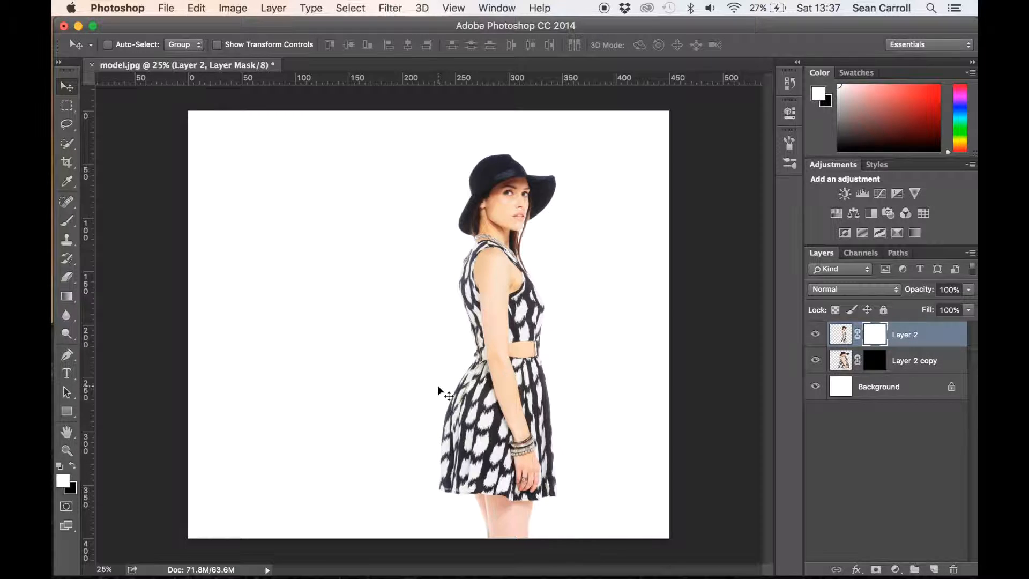
click(67, 223)
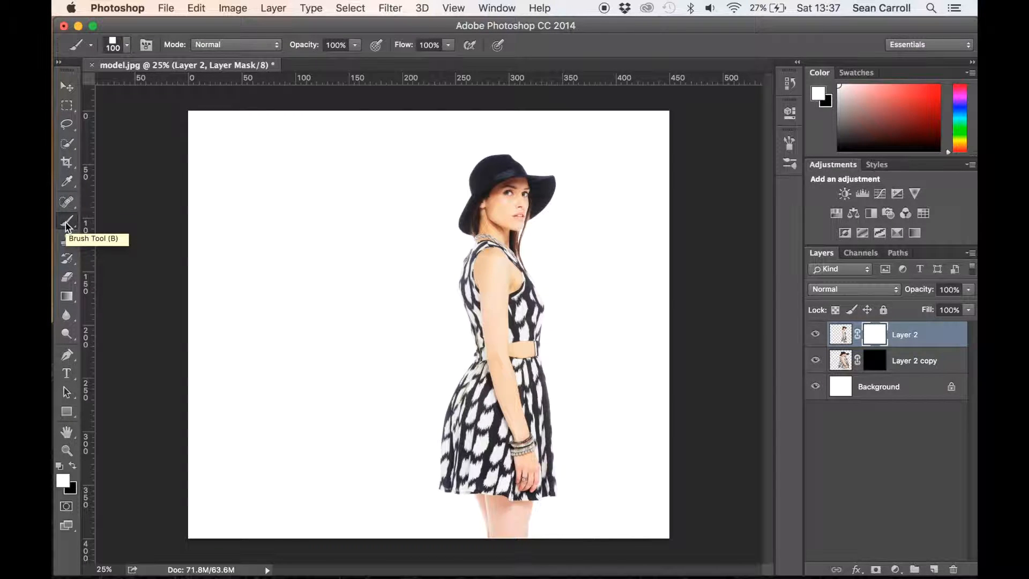
click(127, 46)
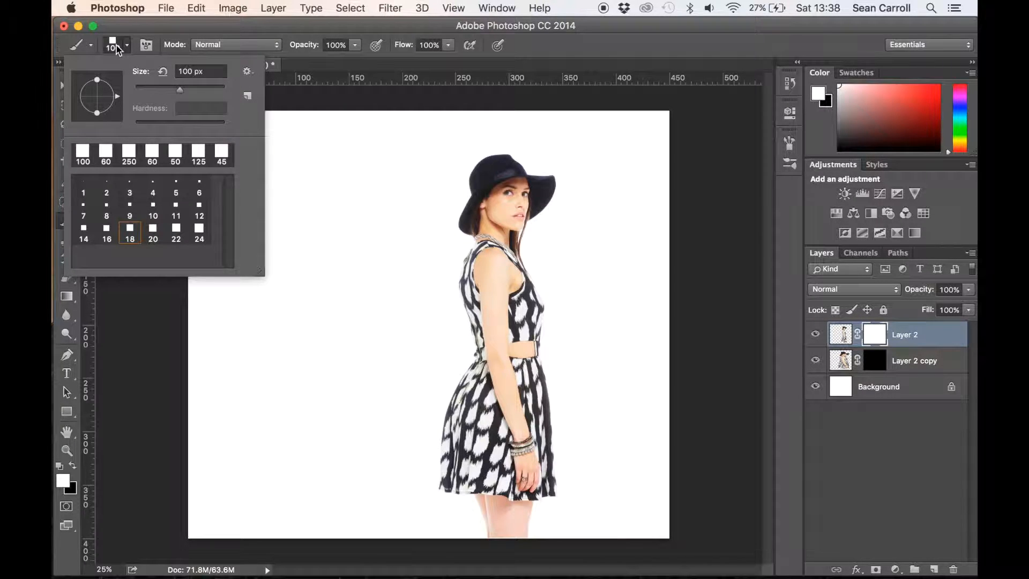
click(131, 236)
click(247, 72)
click(300, 474)
click(653, 224)
Set up the square brush with Scattering and Shape Dynamics, using 51% size jitter and 18% angle jitter
click(146, 45)
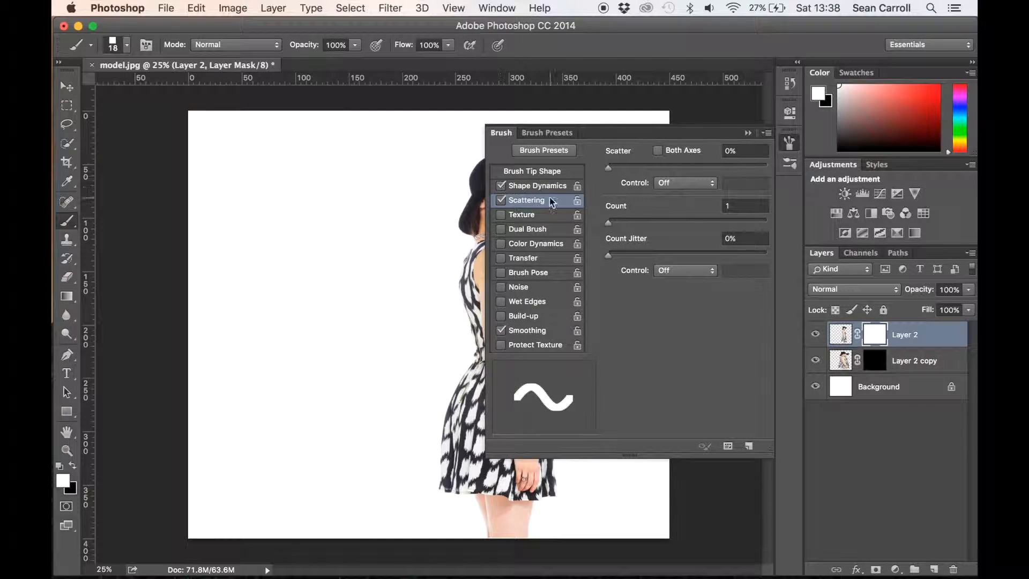
click(537, 186)
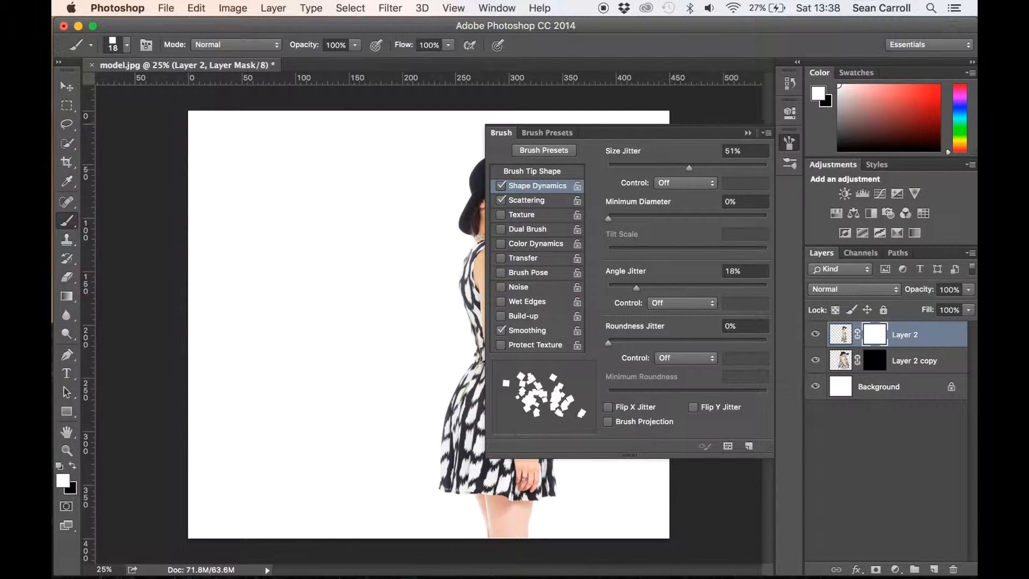
click(747, 133)
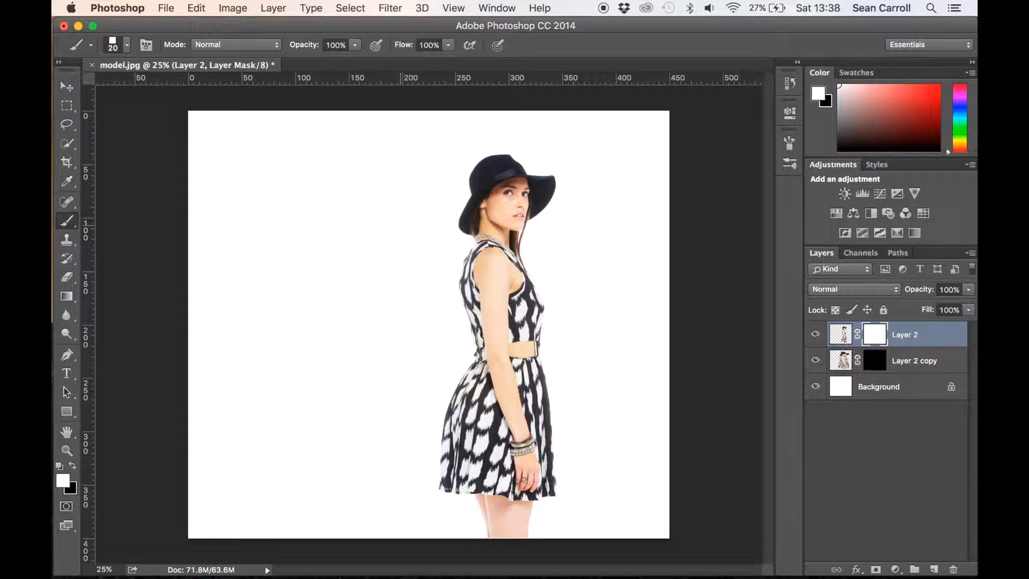
Paint black scattered squares on Layer 2's mask down the hat, back, arm, skirt and legs, enlarging the brush from 70 to 125 px
key(bracketright)
key(bracketright)
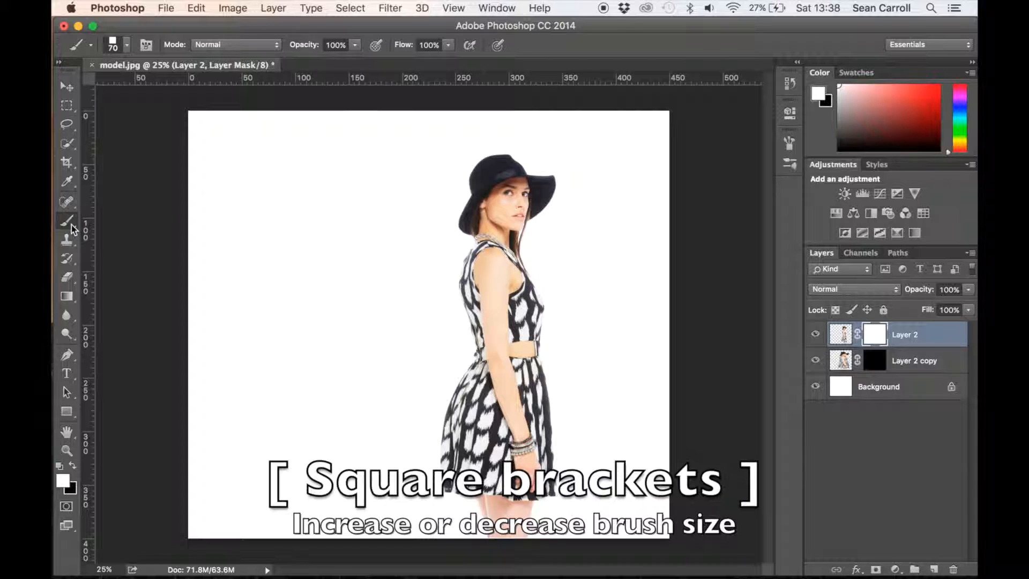
click(73, 466)
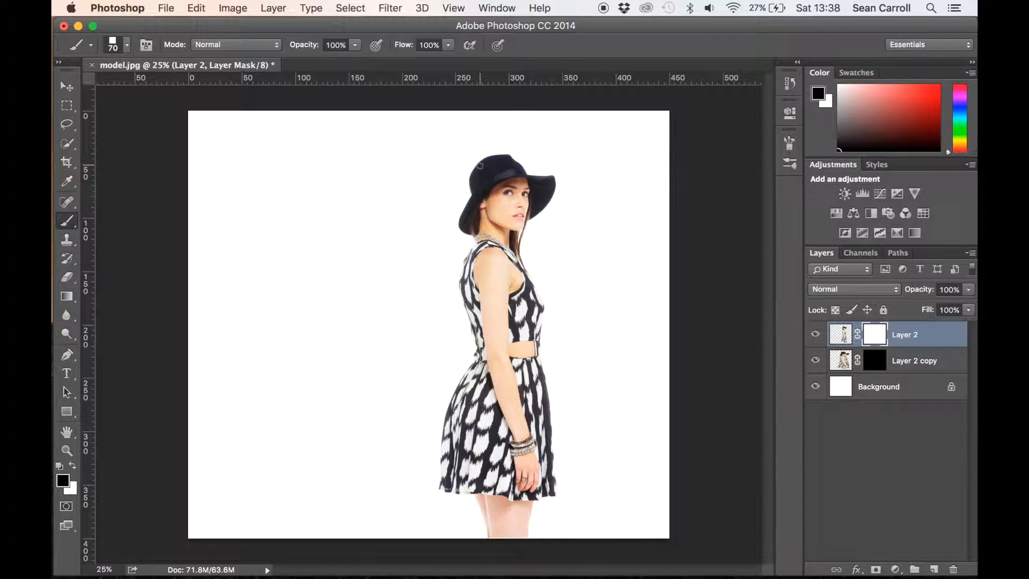
drag(480, 165, 499, 170)
click(472, 202)
click(468, 211)
mouse_move(466, 228)
mouse_down()
mouse_move(480, 283)
mouse_move(467, 302)
mouse_move(491, 368)
mouse_up()
mouse_move(459, 407)
mouse_down()
mouse_move(443, 477)
mouse_move(489, 506)
mouse_move(495, 531)
mouse_move(496, 308)
mouse_move(472, 214)
mouse_up()
key(bracketright)
key(bracketright)
key(bracketright)
key(bracketright)
click(489, 456)
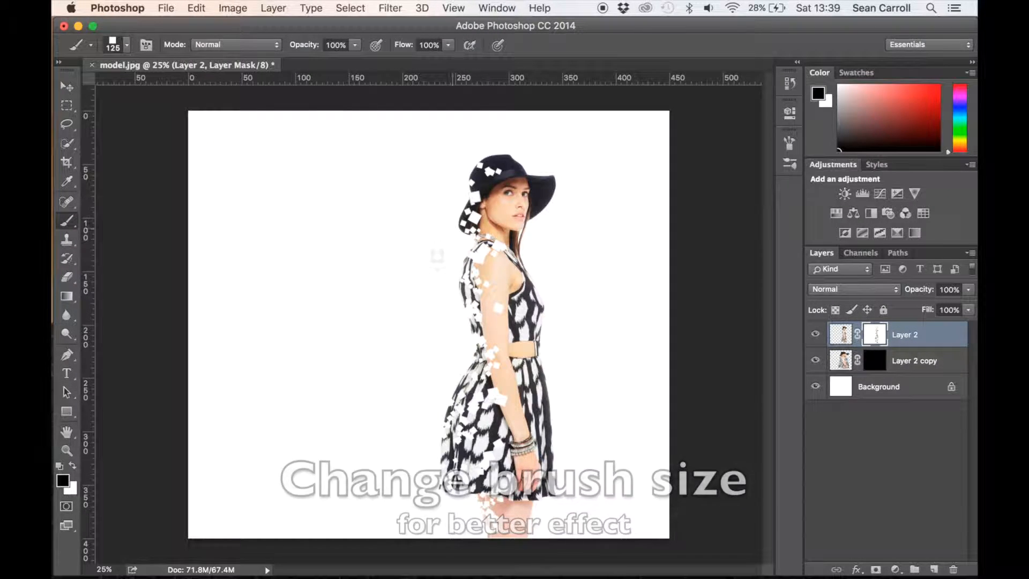
Paint white on Layer 2 copy's mask with the 125 px brush, revealing squares behind the model from skirt to hat
click(875, 365)
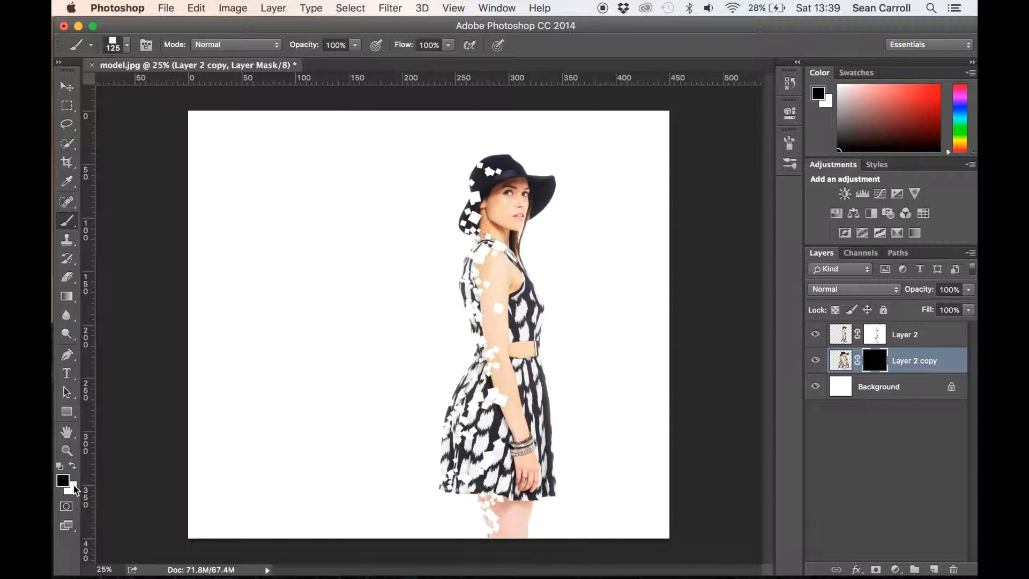
click(73, 467)
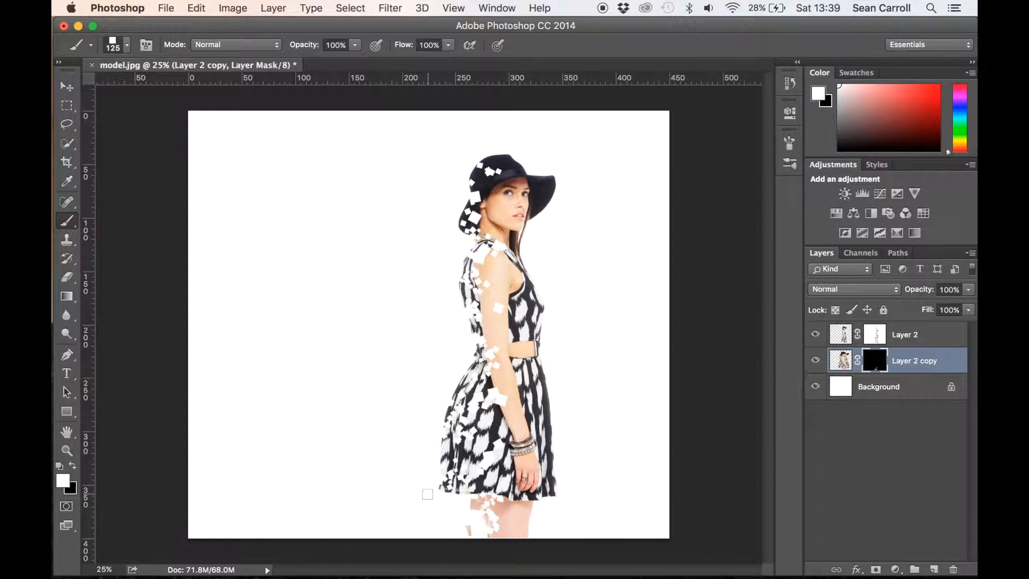
mouse_move(427, 454)
mouse_down()
mouse_move(431, 400)
mouse_move(460, 352)
mouse_move(446, 284)
mouse_move(456, 186)
mouse_up()
click(456, 185)
Reduce the brush to 60 px and reveal smaller squares on Layer 2 copy's mask behind the hat and down the back to the legs
key(bracketleft)
key(bracketleft)
click(437, 164)
click(452, 164)
key(bracketleft)
key(bracketleft)
key(bracketleft)
click(469, 158)
click(449, 204)
click(442, 223)
mouse_move(460, 248)
mouse_down()
mouse_move(427, 314)
mouse_move(446, 391)
mouse_move(450, 502)
mouse_move(464, 530)
mouse_up()
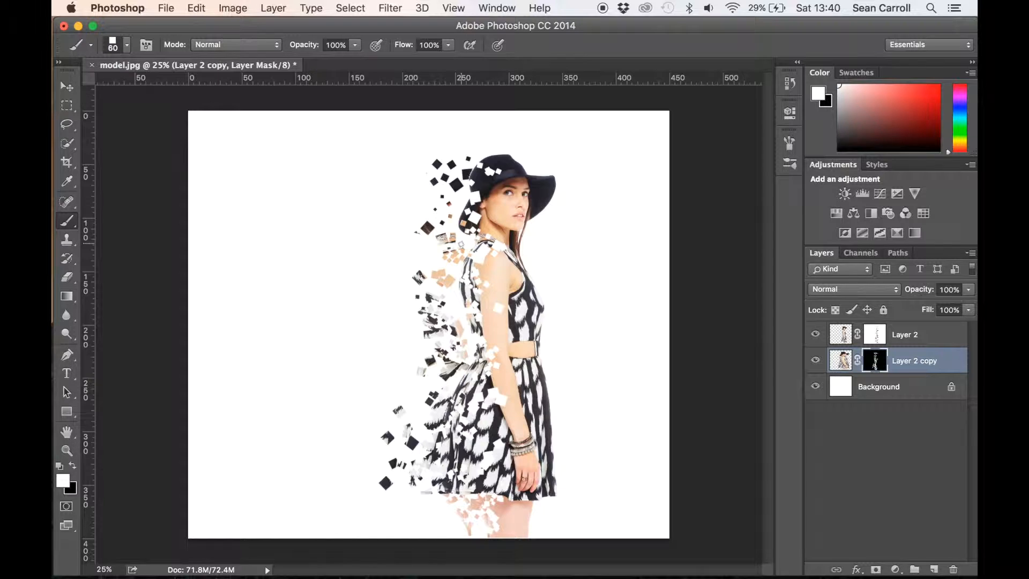
Apply a Drop Shadow to Layer 2 copy at a -50° angle with global light and a slightly increased distance
click(855, 570)
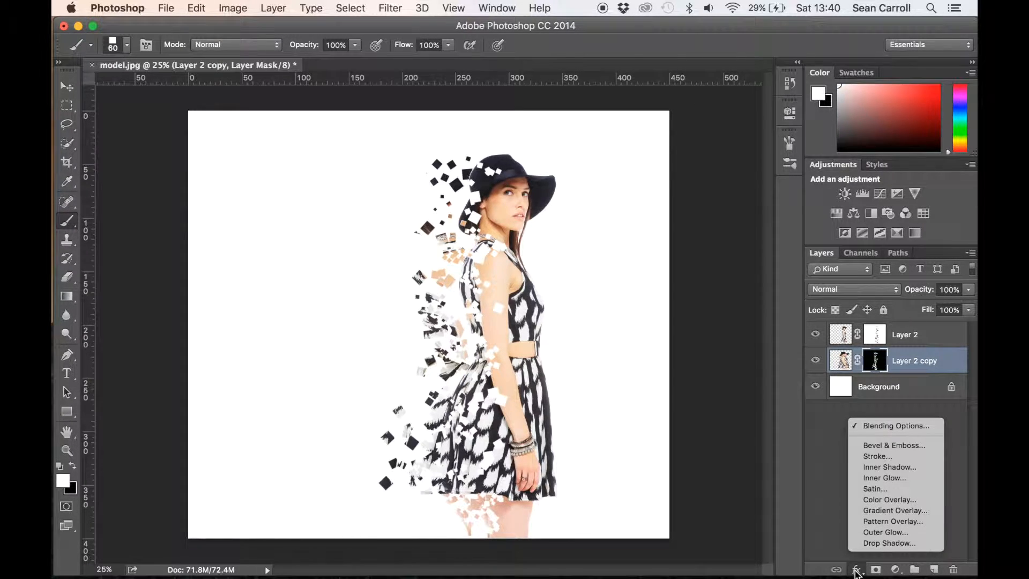
click(896, 428)
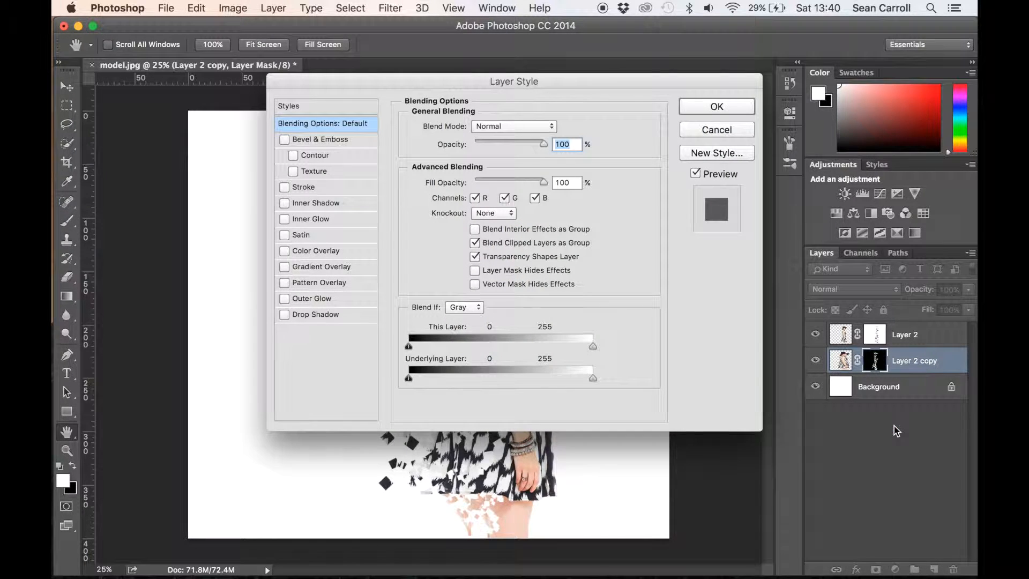
click(285, 315)
drag(570, 81, 851, 61)
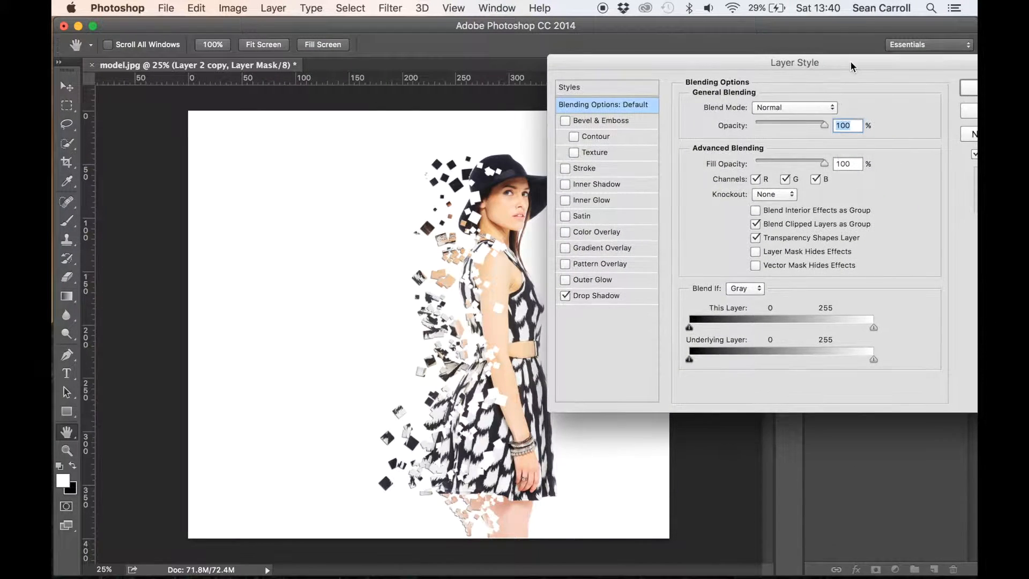
click(613, 297)
drag(751, 149, 737, 175)
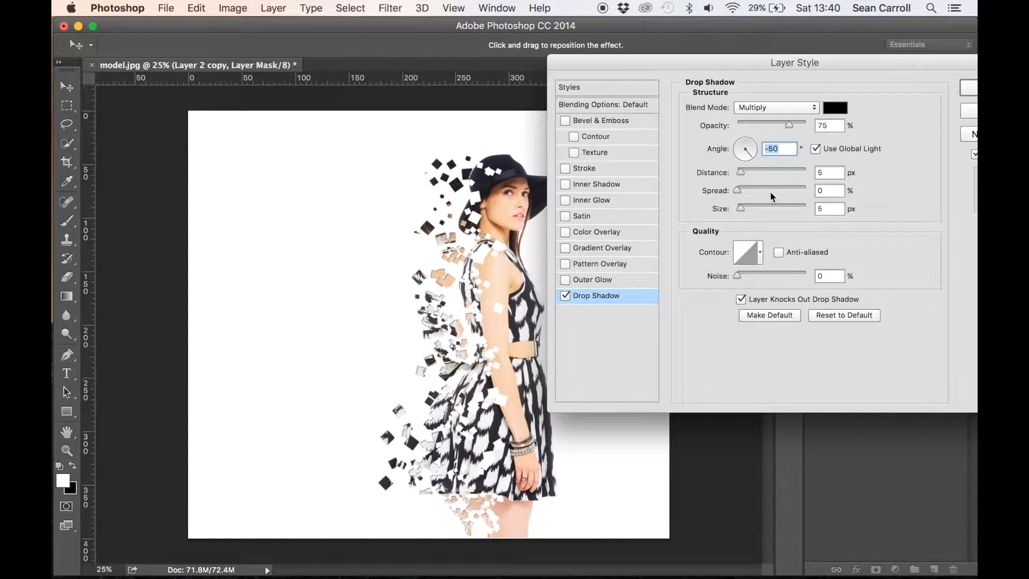
drag(741, 175, 748, 174)
click(969, 88)
Select Layer 2's mask with white as the foreground colour and enable a Drop Shadow on that layer
key(x)
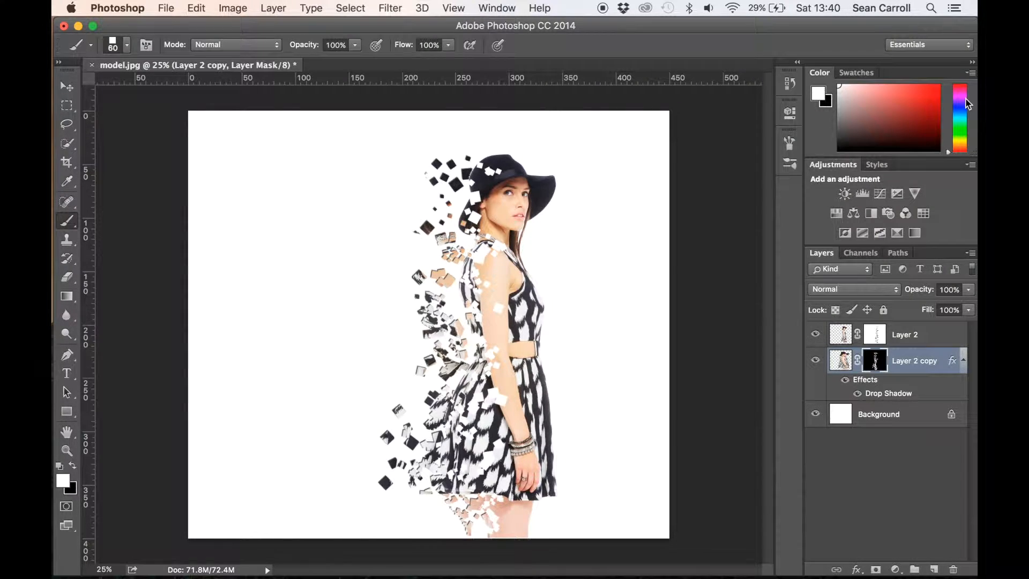
click(917, 337)
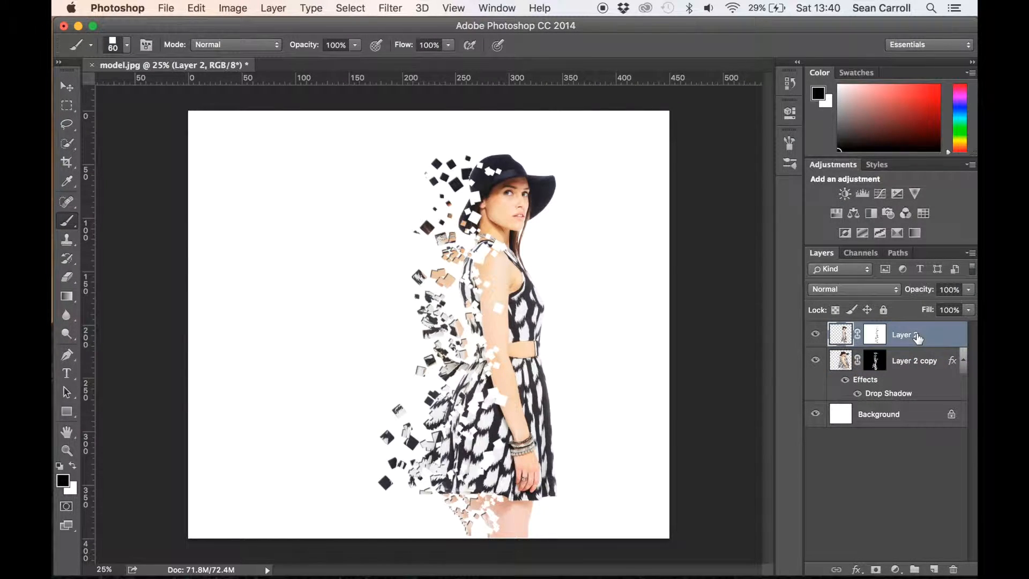
click(875, 337)
key(x)
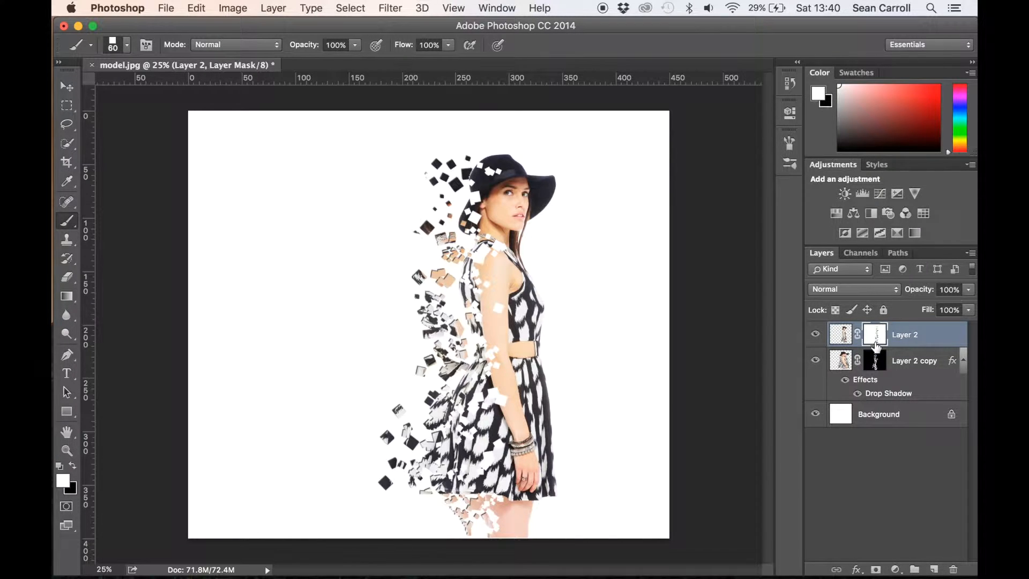
click(856, 569)
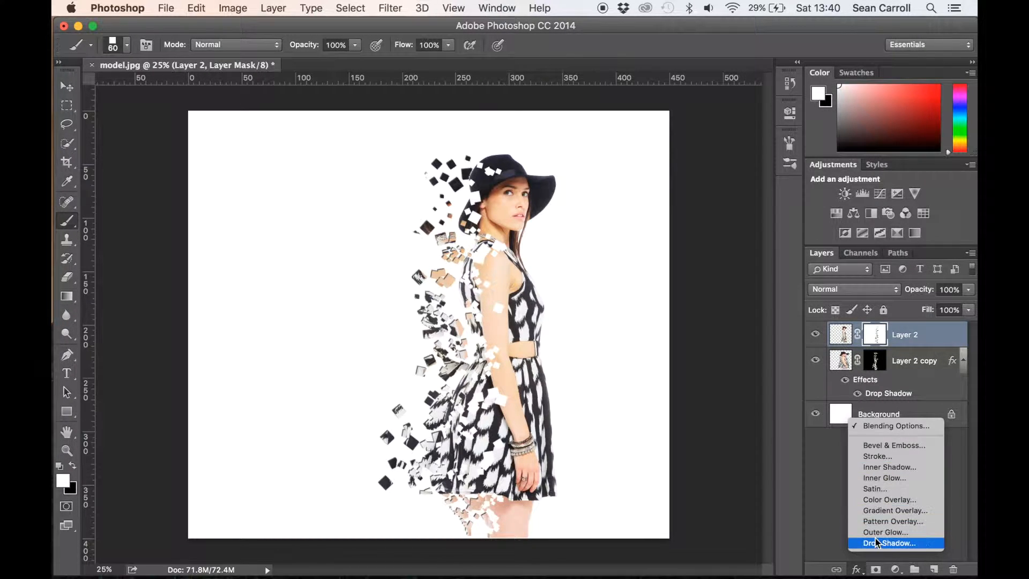
click(876, 425)
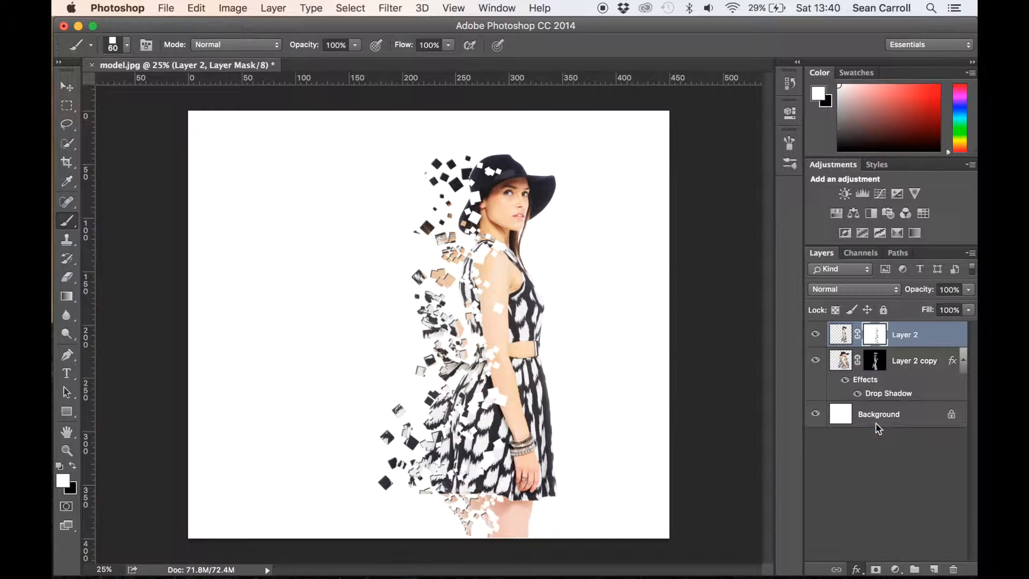
drag(564, 78, 766, 38)
click(484, 273)
drag(654, 41, 818, 75)
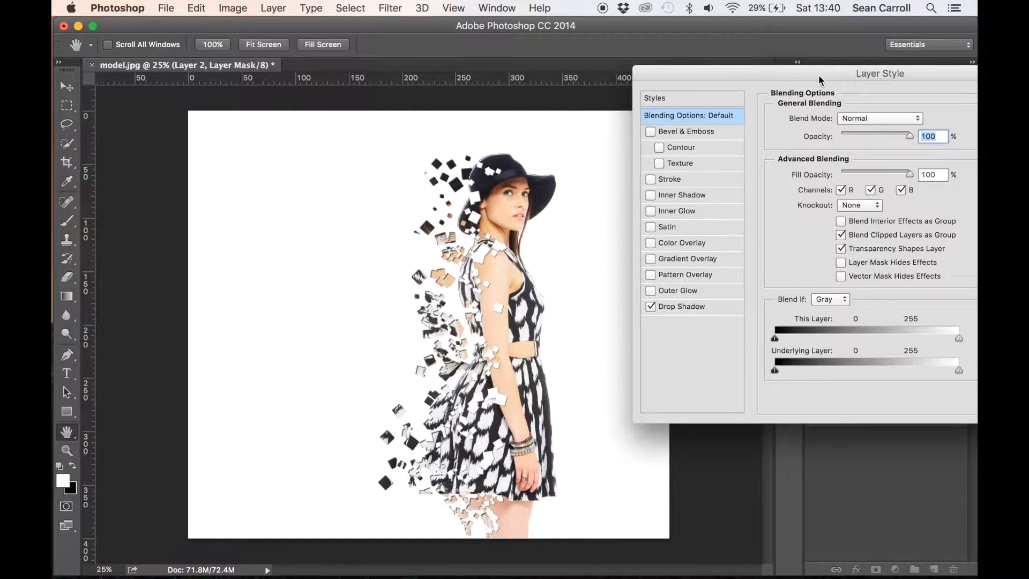
Set Layer 2's drop shadow to a 7 px distance, 0% spread and 0 px size, and apply it
click(704, 307)
mouse_move(825, 182)
mouse_down()
mouse_move(834, 182)
mouse_move(822, 180)
mouse_move(829, 201)
mouse_move(816, 218)
mouse_move(828, 185)
mouse_move(821, 202)
mouse_up()
drag(823, 219, 828, 220)
drag(839, 73, 766, 78)
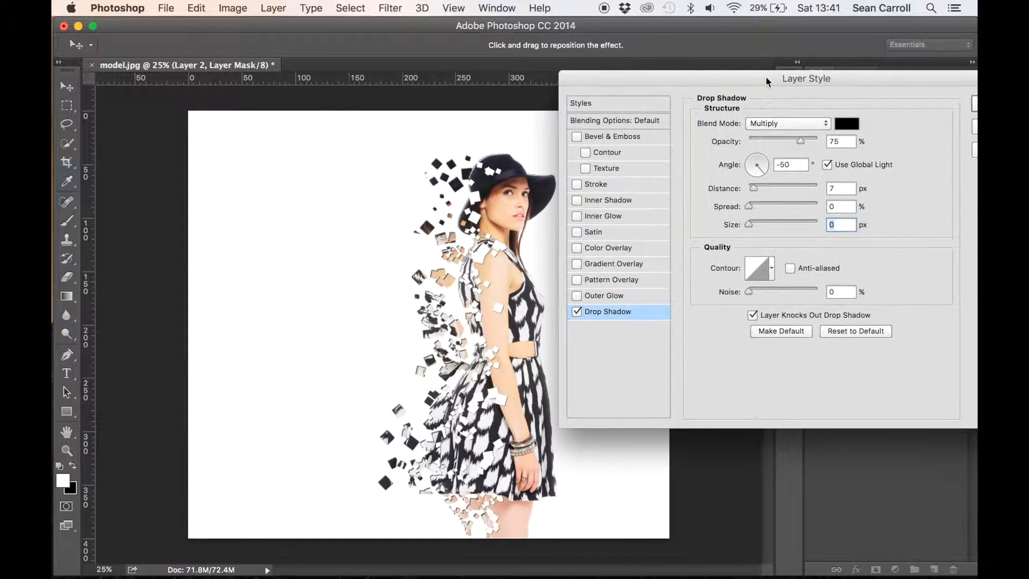
key(Return)
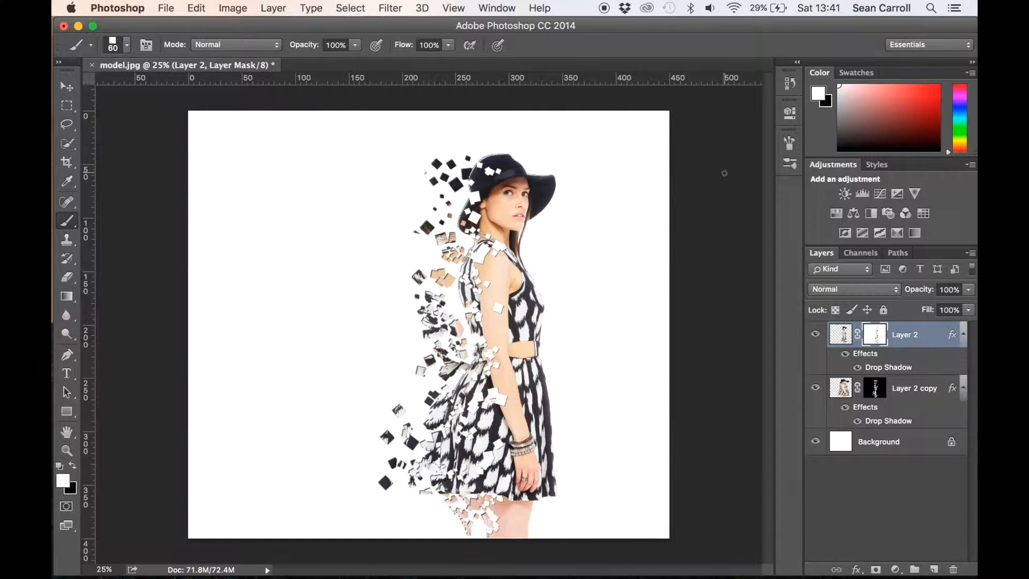